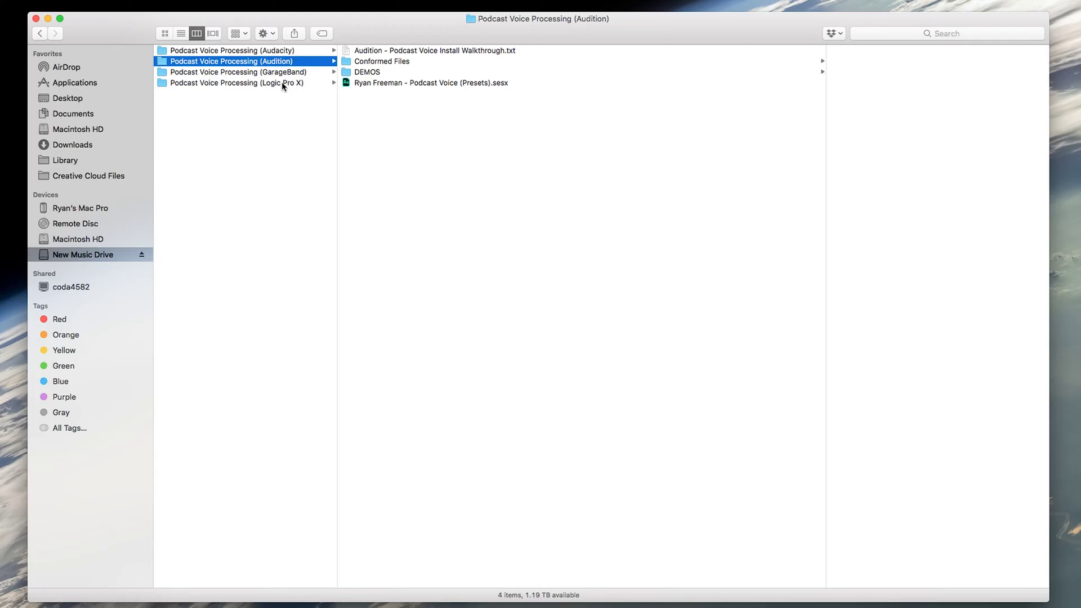
- Quick Look the Audition podcast voice install walkthrough text file, then move down to the DEMOS folder
scroll(307, 90, left, 3)
scroll(307, 90, left, 2)
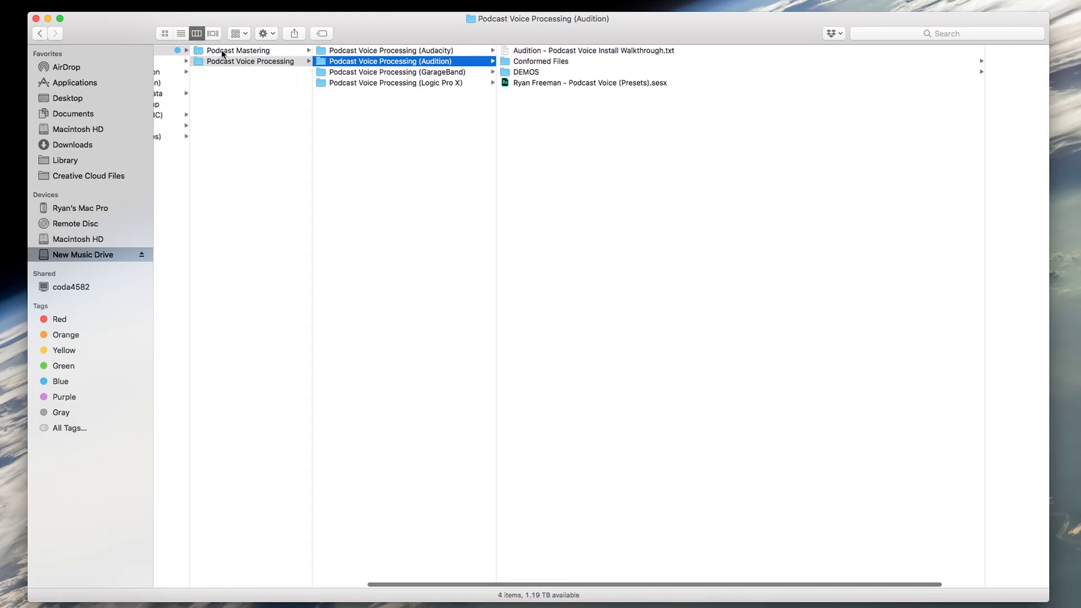
scroll(237, 53, right, 2)
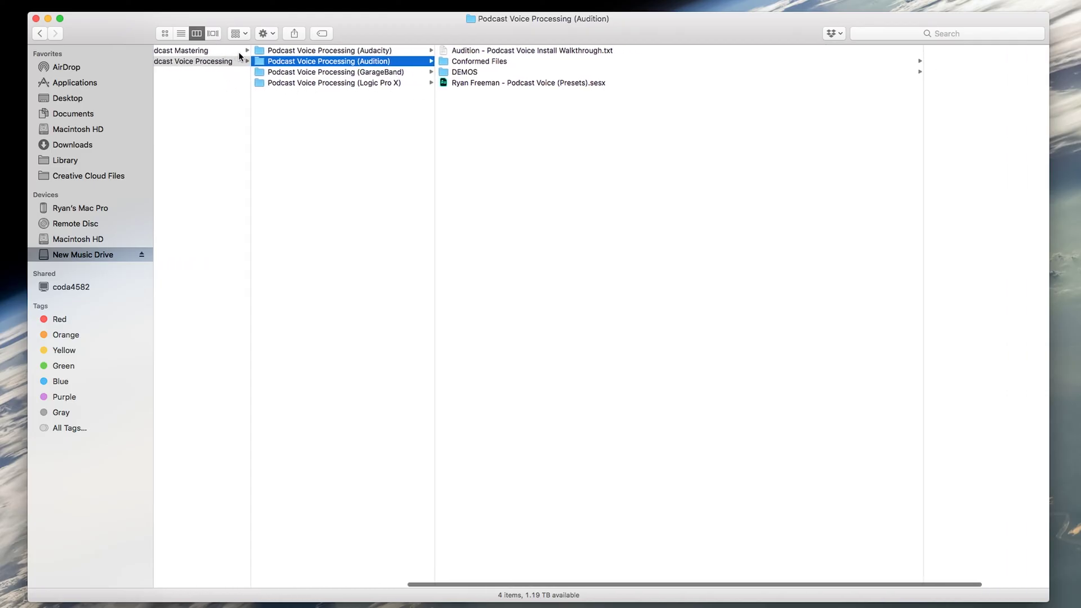
scroll(239, 54, right, 1)
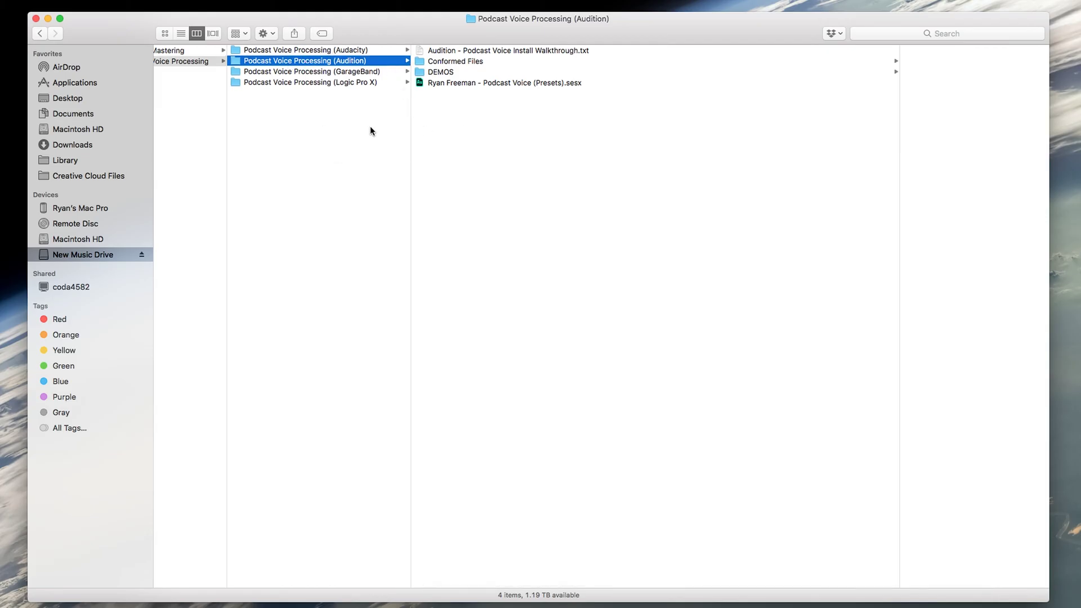
scroll(335, 128, right, 2)
scroll(335, 125, right, 1)
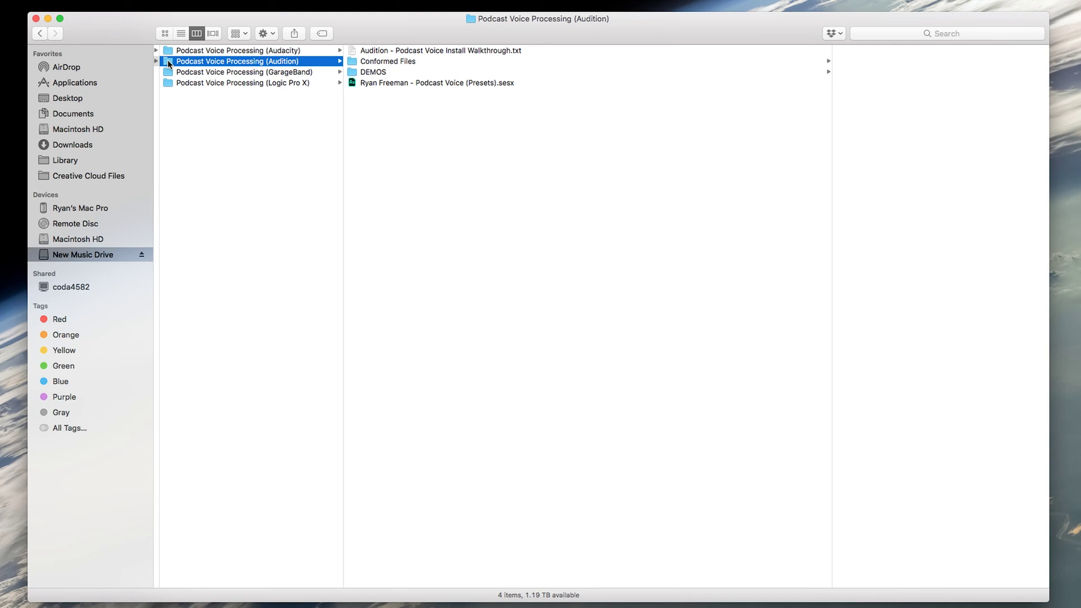
click(431, 52)
key(space)
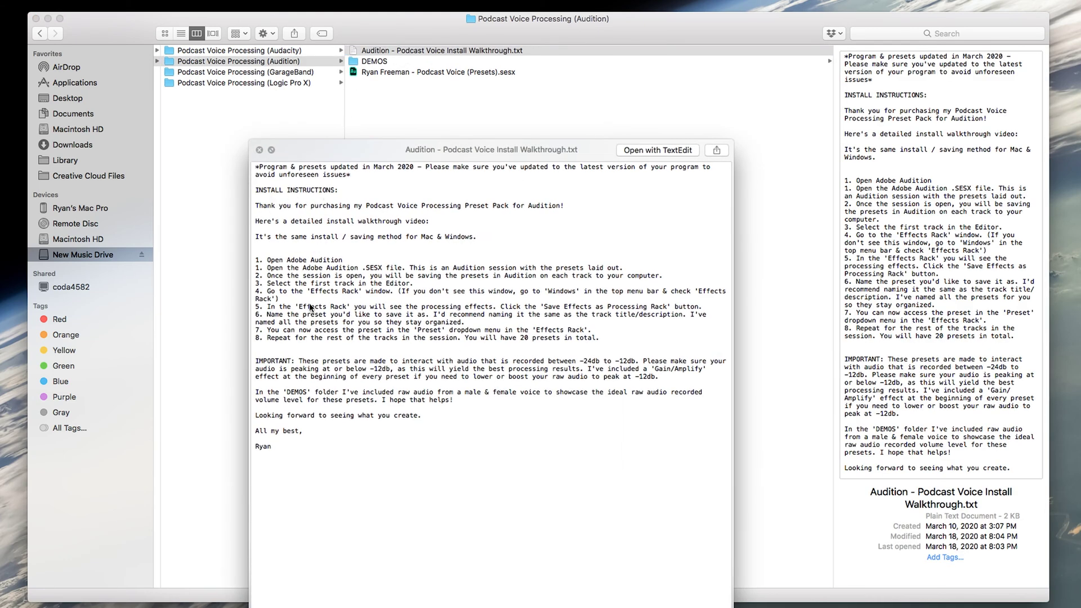
key(space)
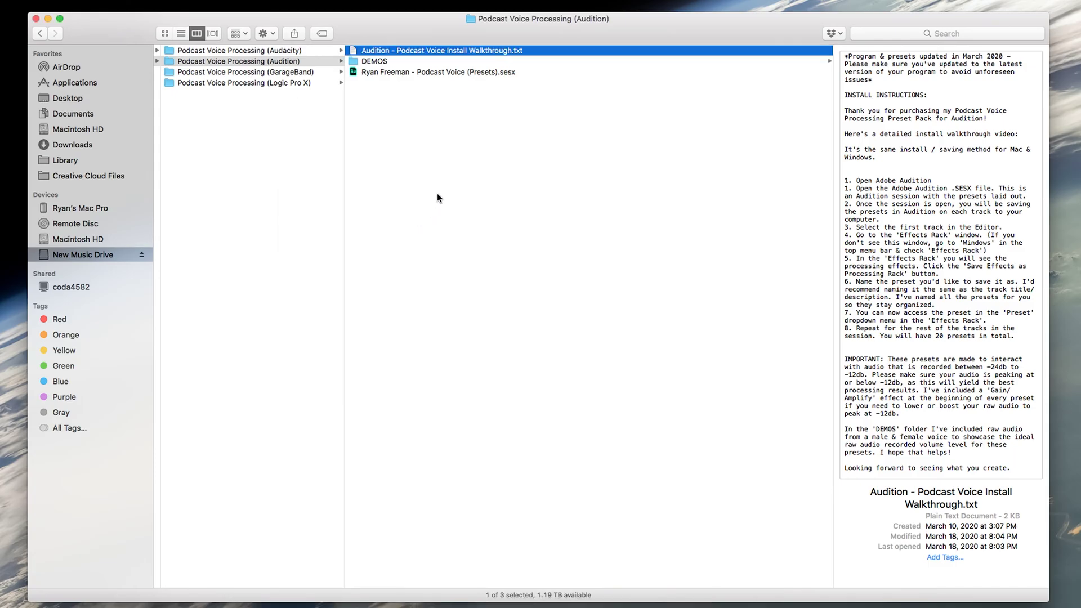
key(Down)
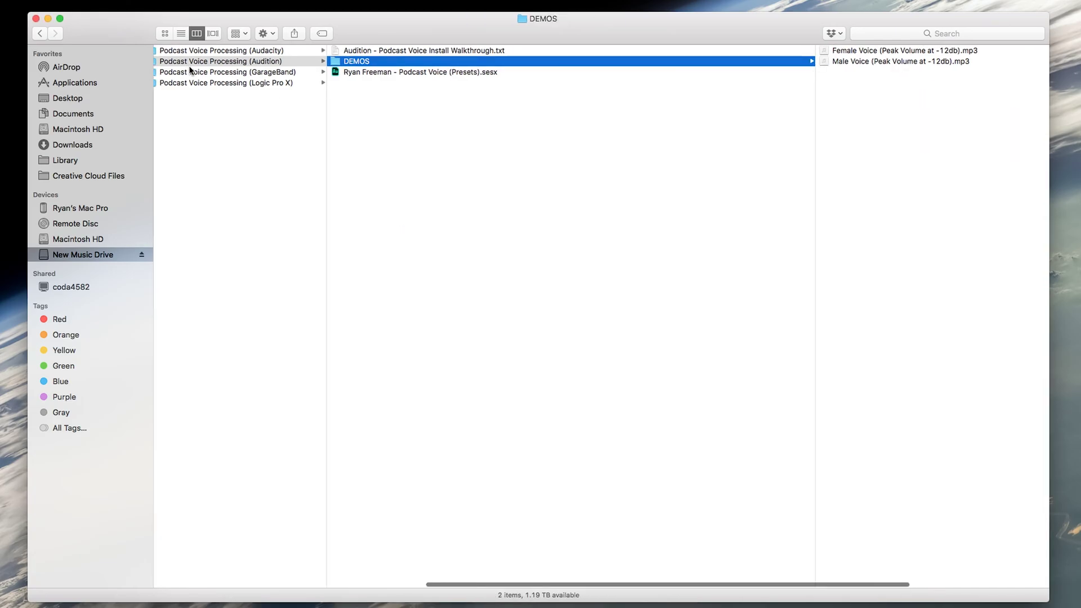
- Browse the DEMOS male and female voice mp3s and the Podcast Voice (Presets).sesx file
scroll(314, 68, right, 3)
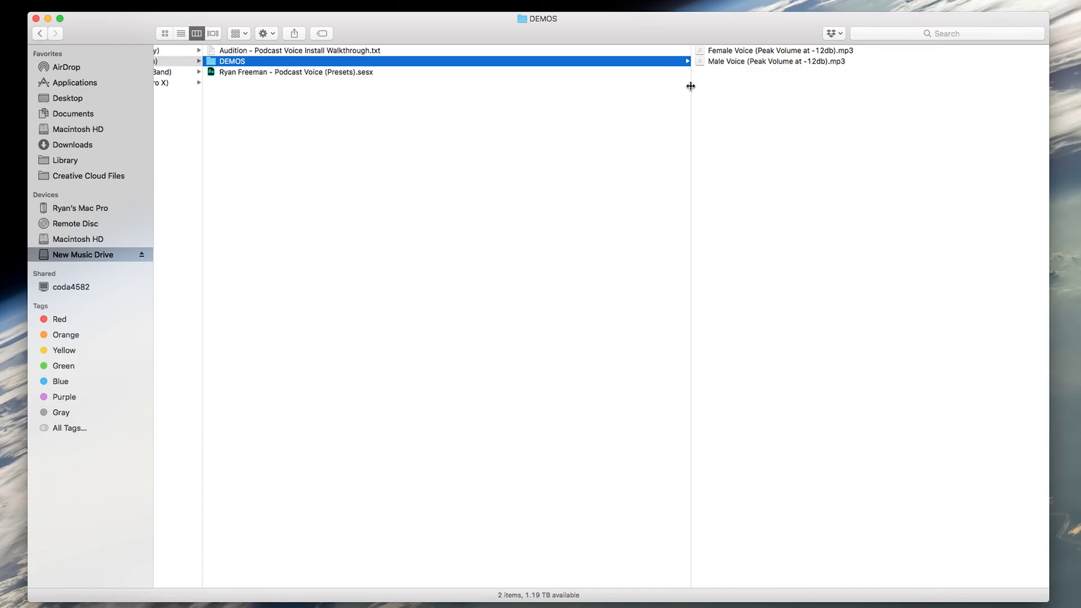
scroll(691, 85, left, 3)
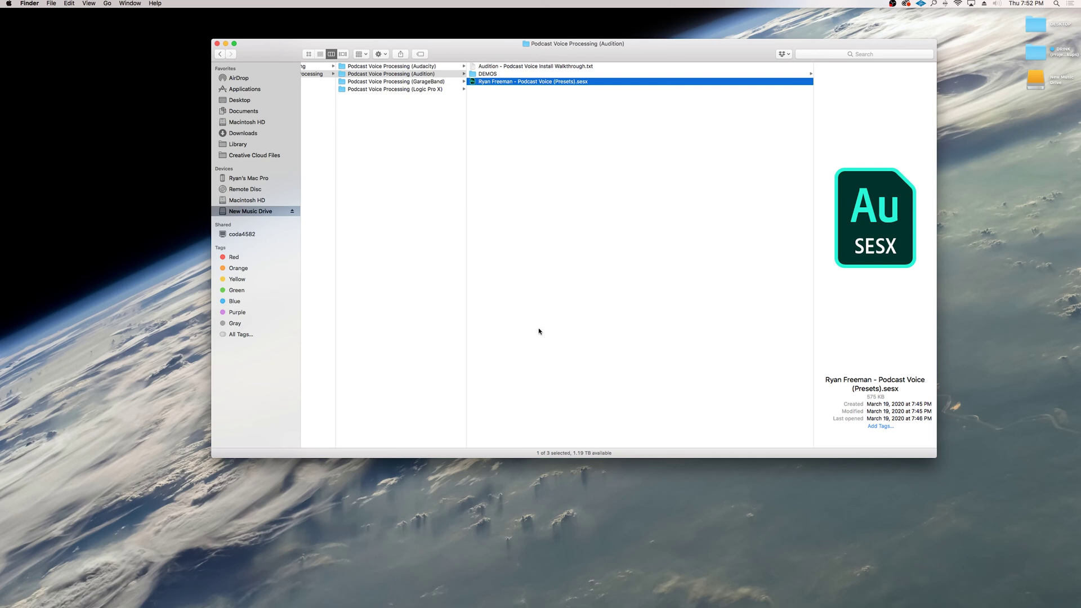
- Open Podcast Voice (Presets).sesx in Audition and step through its voice tracks
key(super+o)
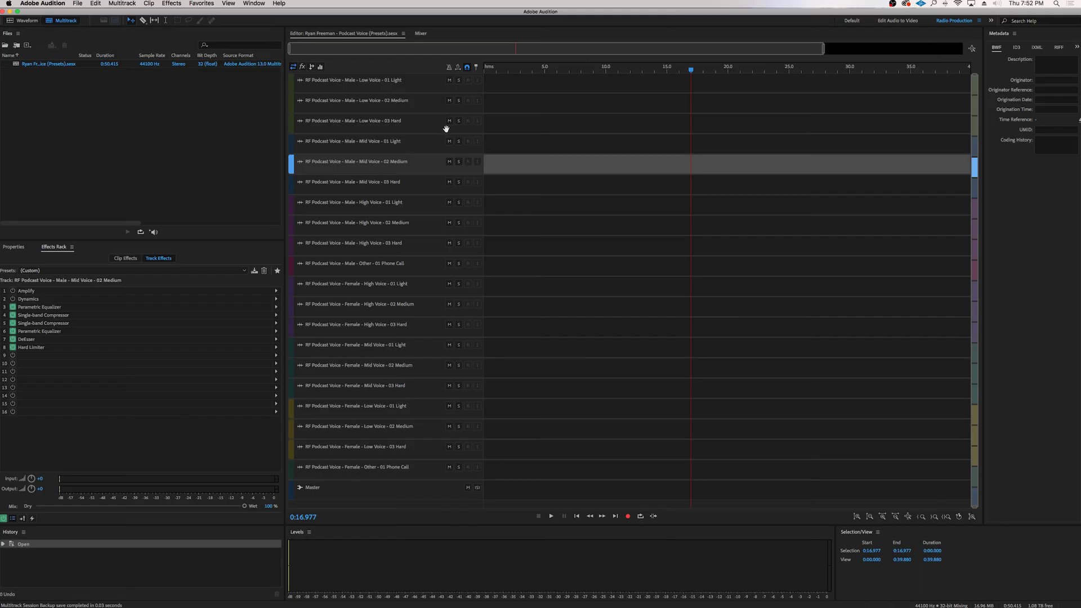
click(422, 86)
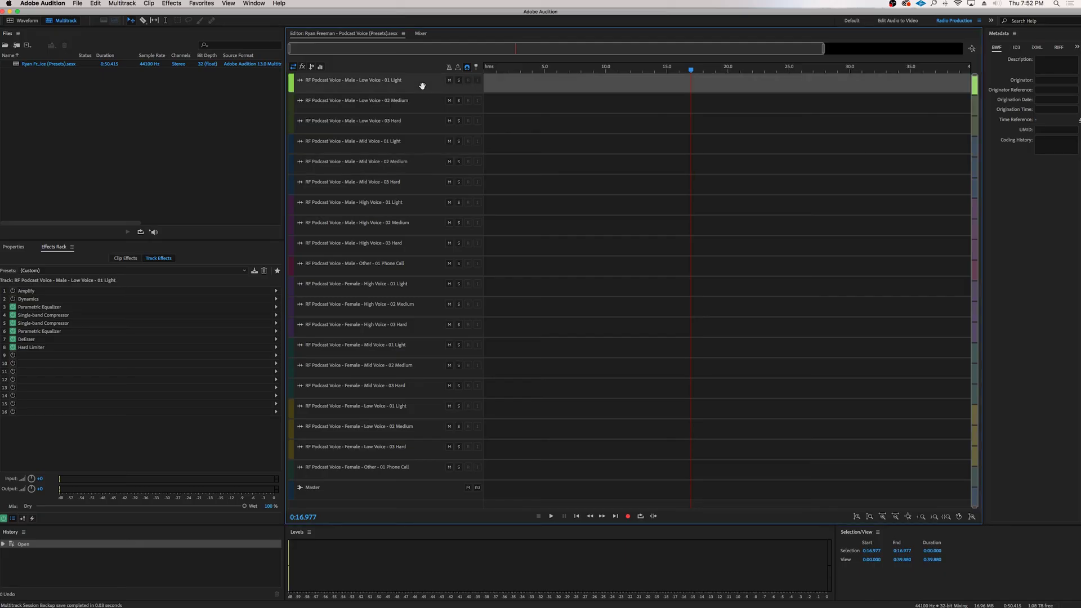
key(Down)
key(Down)
key(Down)
key(Down)
key(Down)
key(Down)
key(Down)
key(Down)
key(Down)
key(Down)
key(Down)
key(Down)
key(Down)
key(Down)
key(Down)
key(Down)
key(Down)
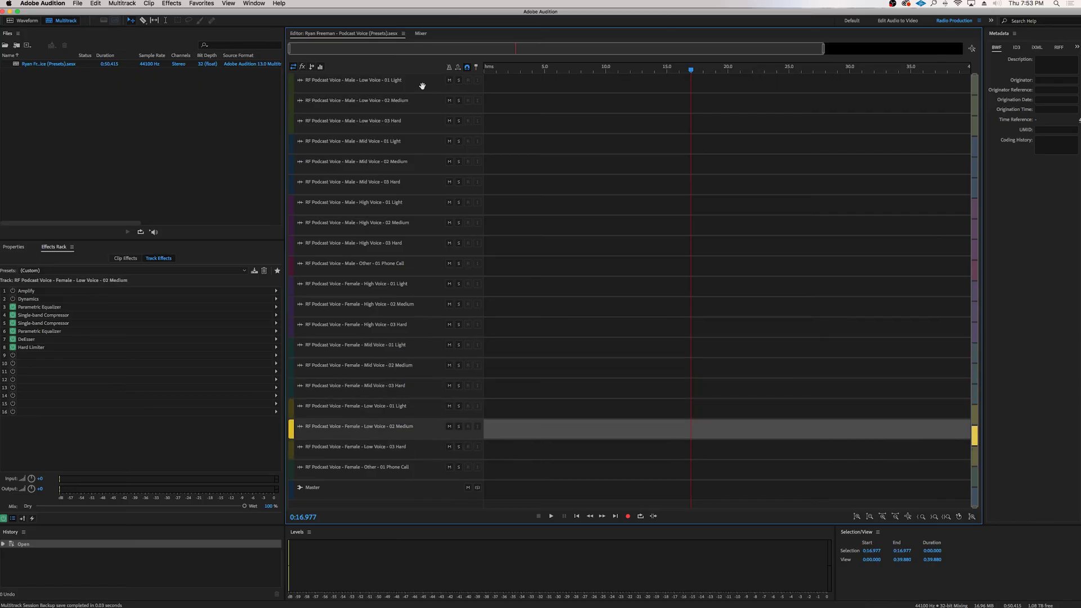
key(Up)
key(Up)
key(Up)
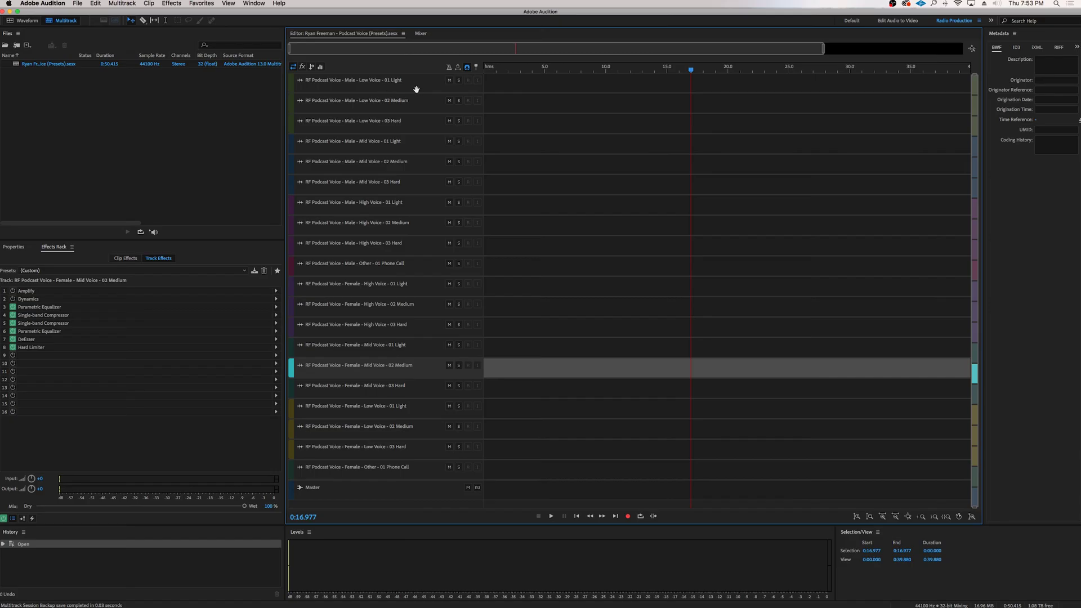
- Compare the effect chains of the Male Low Voice 01 Light, 02 Medium and 03 Hard tracks
click(416, 90)
click(418, 105)
click(419, 126)
click(425, 109)
click(426, 86)
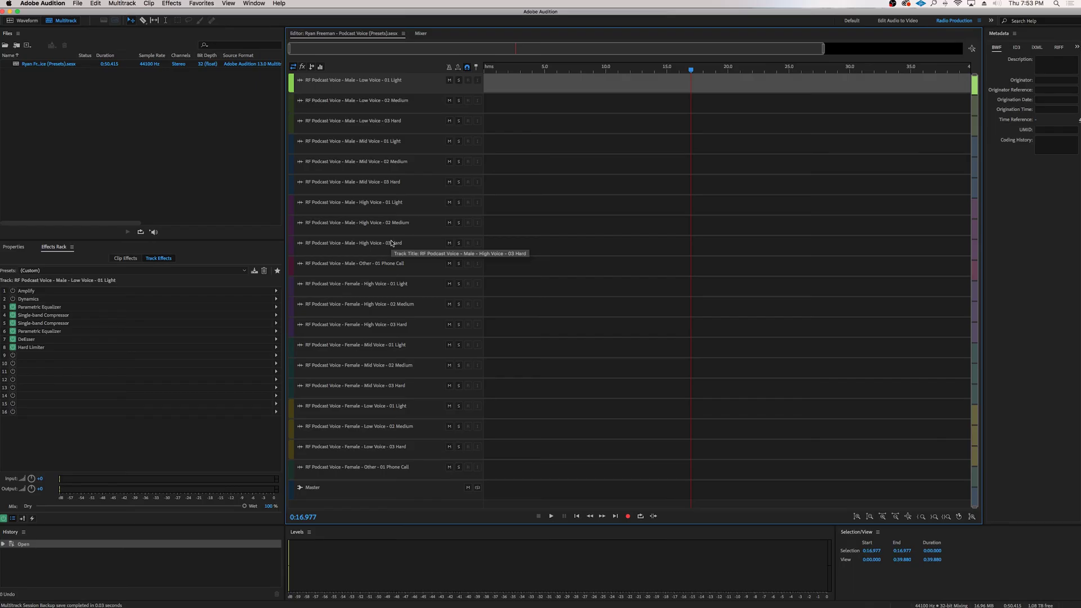
click(431, 111)
click(426, 125)
click(429, 107)
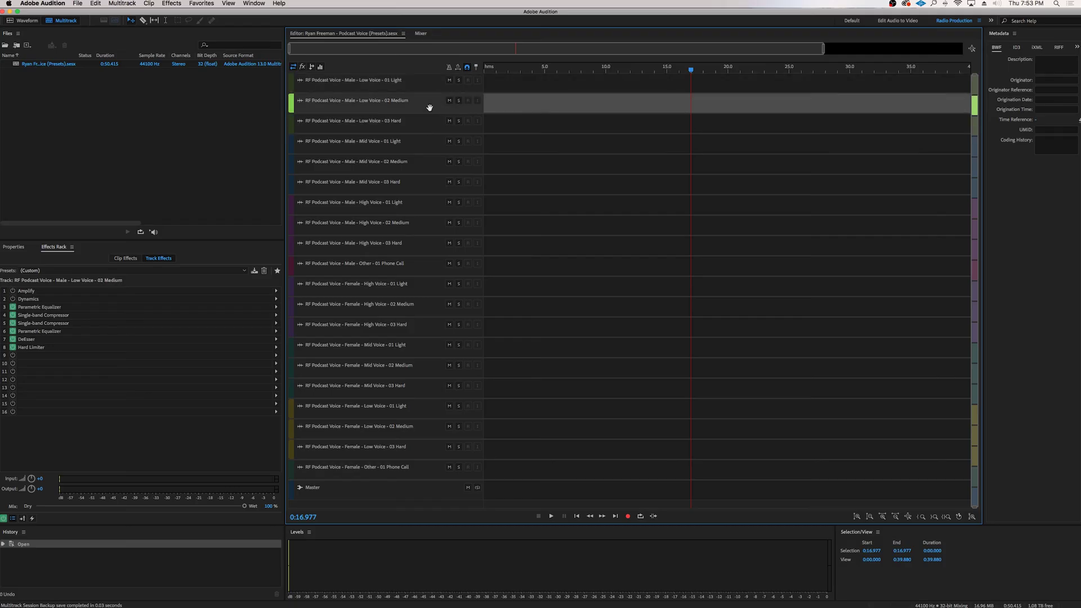
click(427, 84)
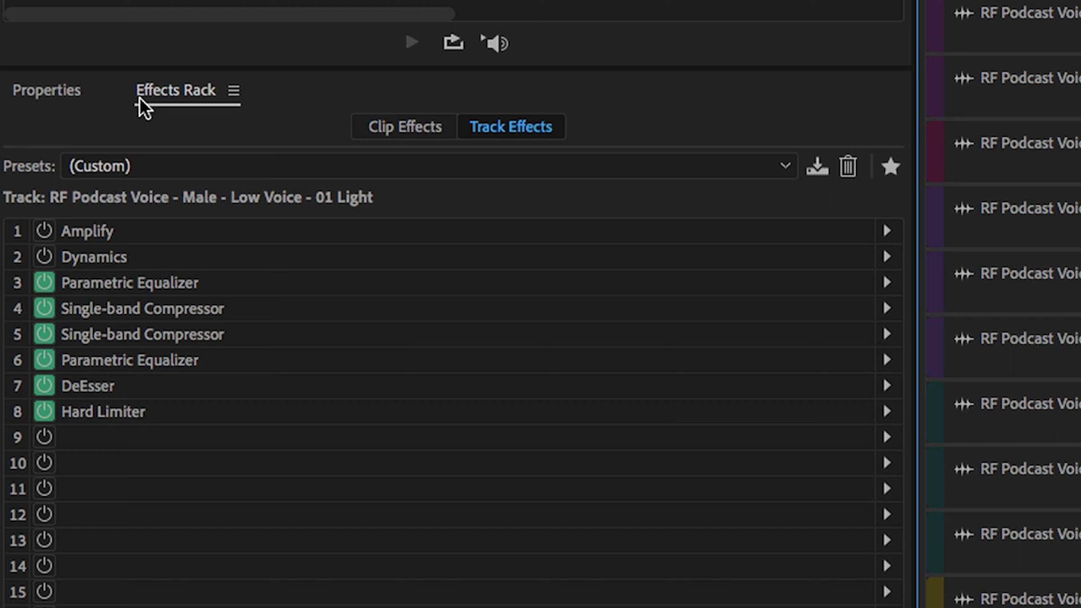
click(818, 169)
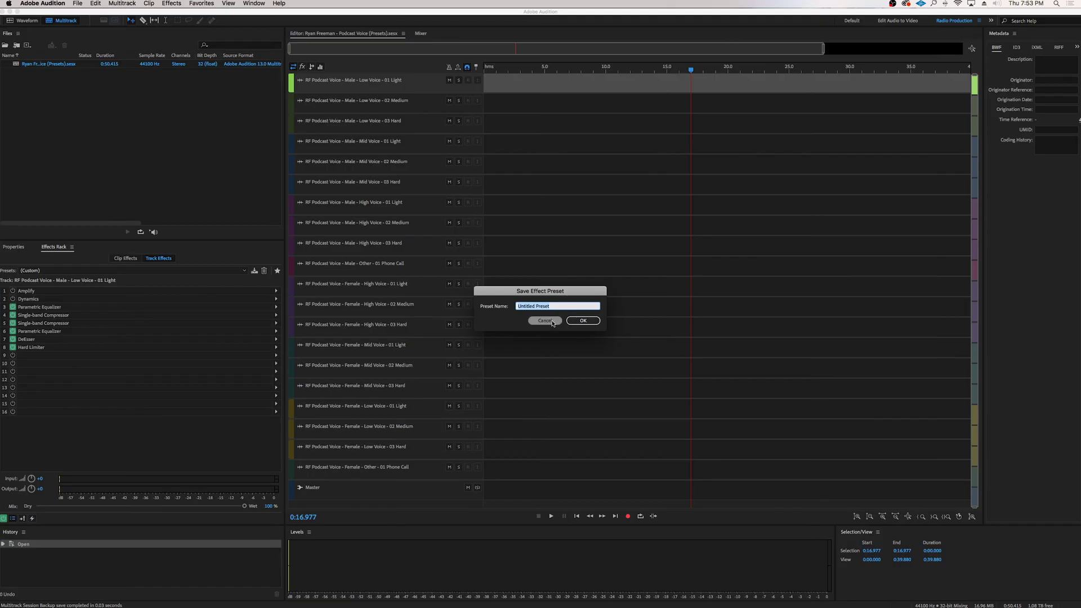
click(545, 321)
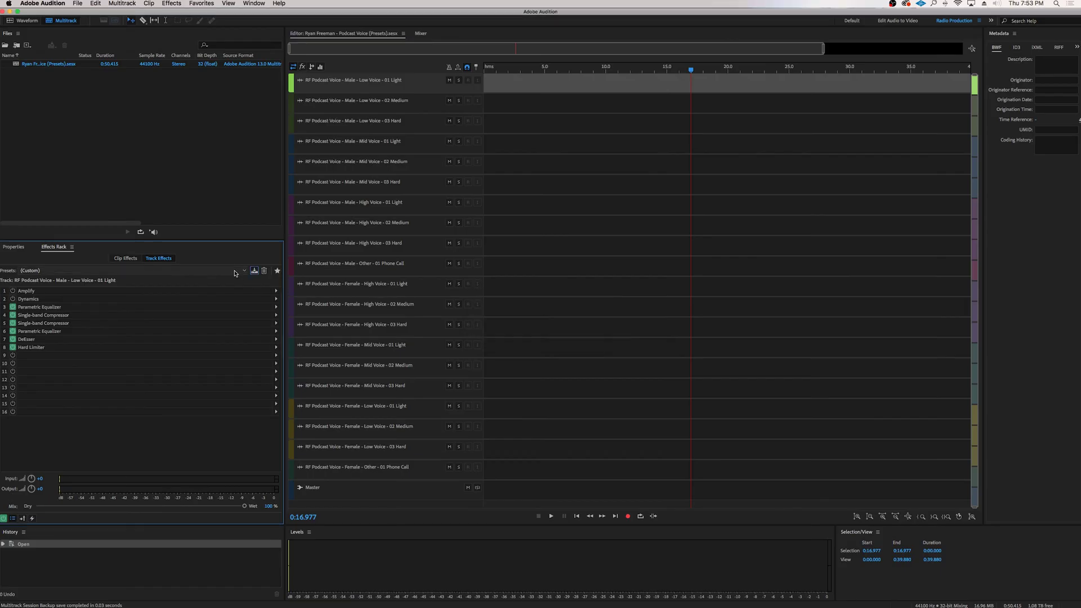
click(152, 271)
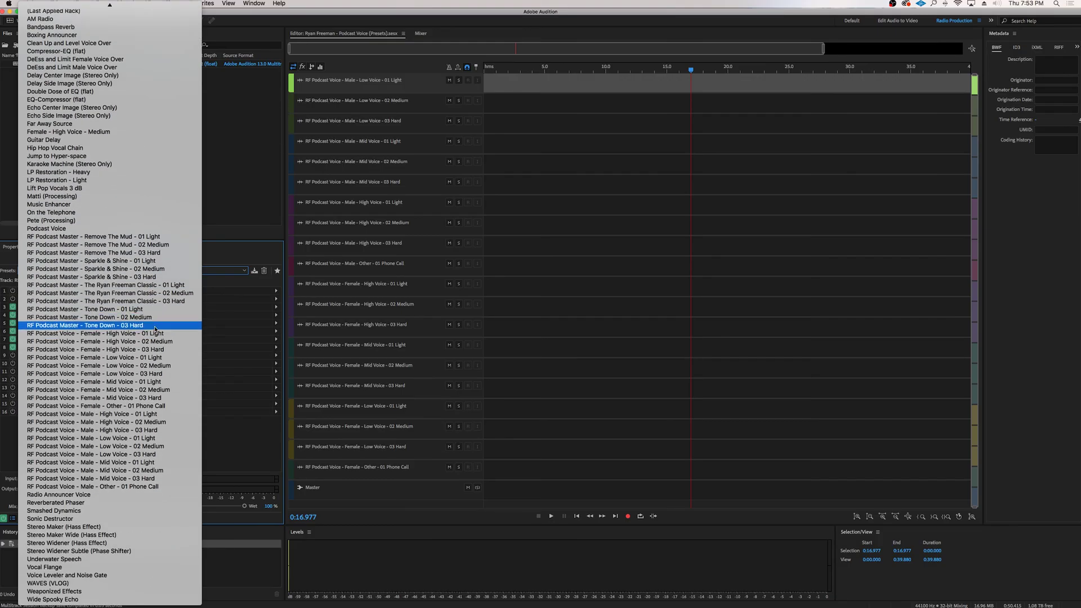
click(258, 279)
click(434, 136)
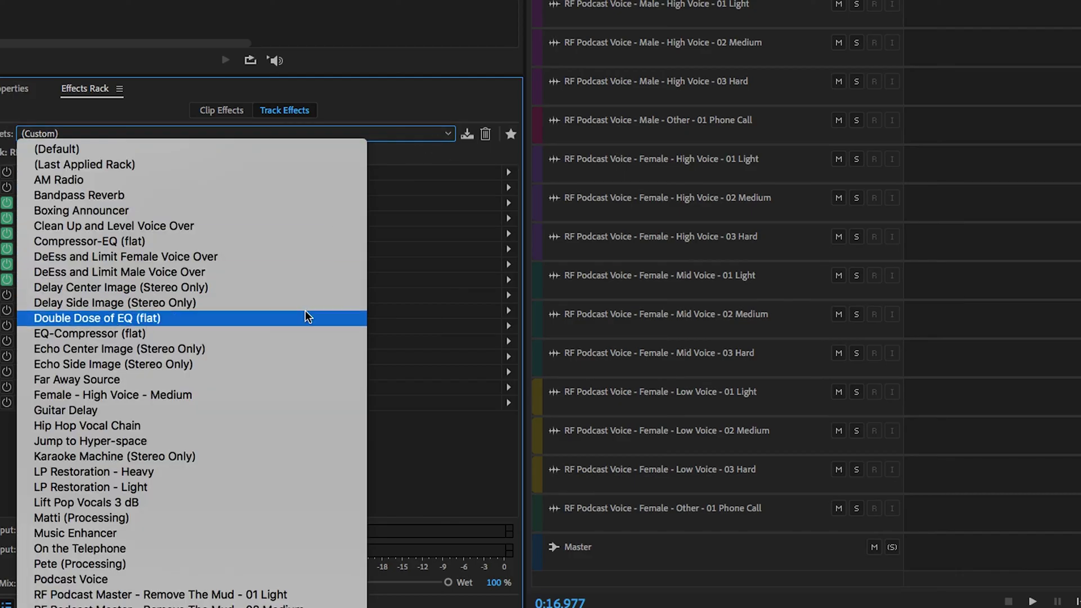
scroll(305, 310, down, 5)
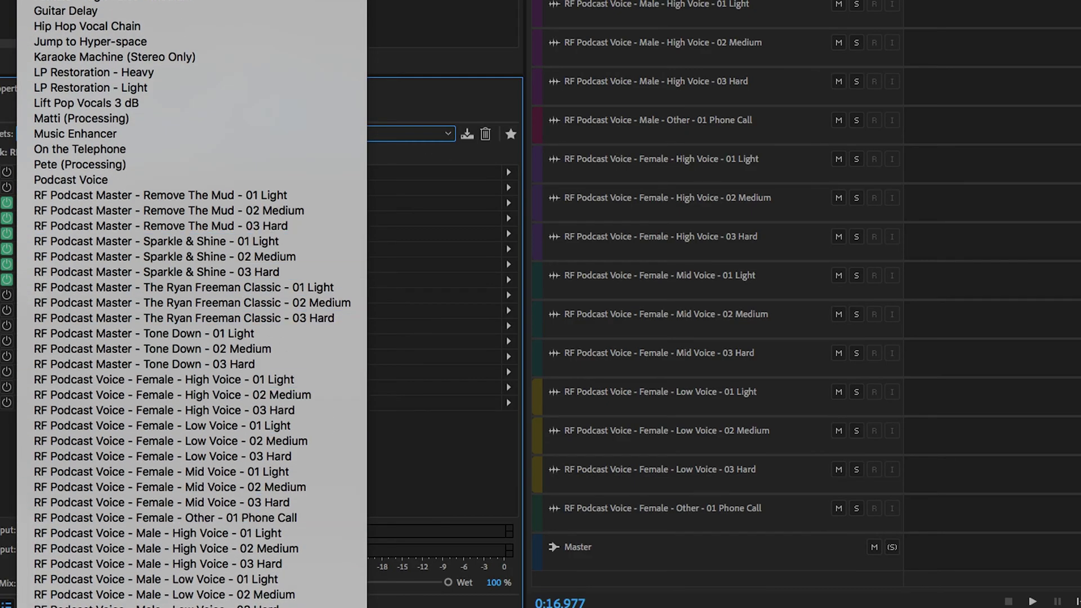
scroll(252, 449, down, 3)
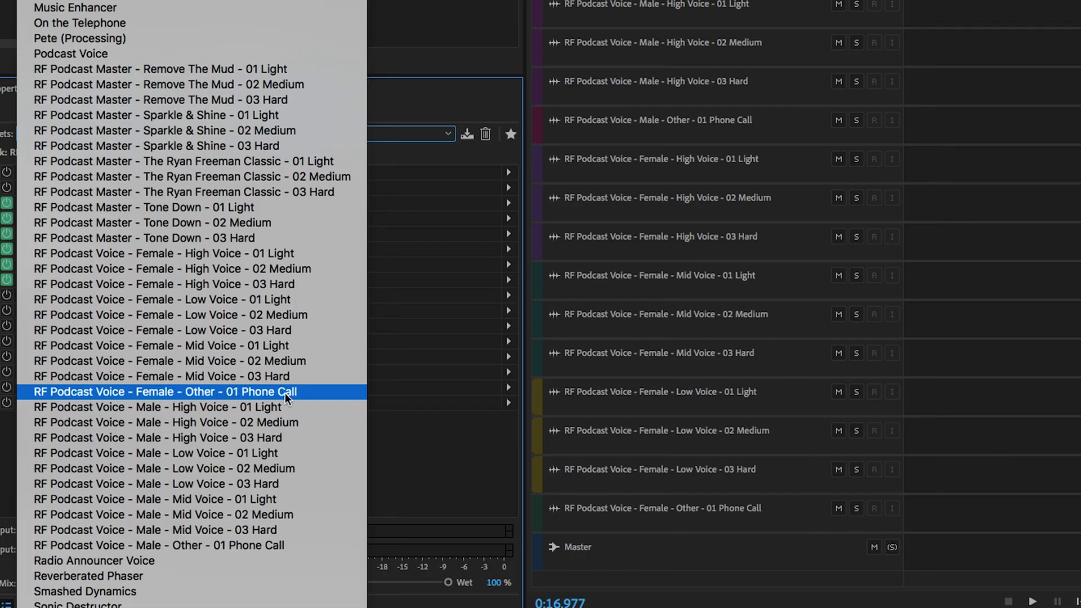
click(299, 545)
click(955, 25)
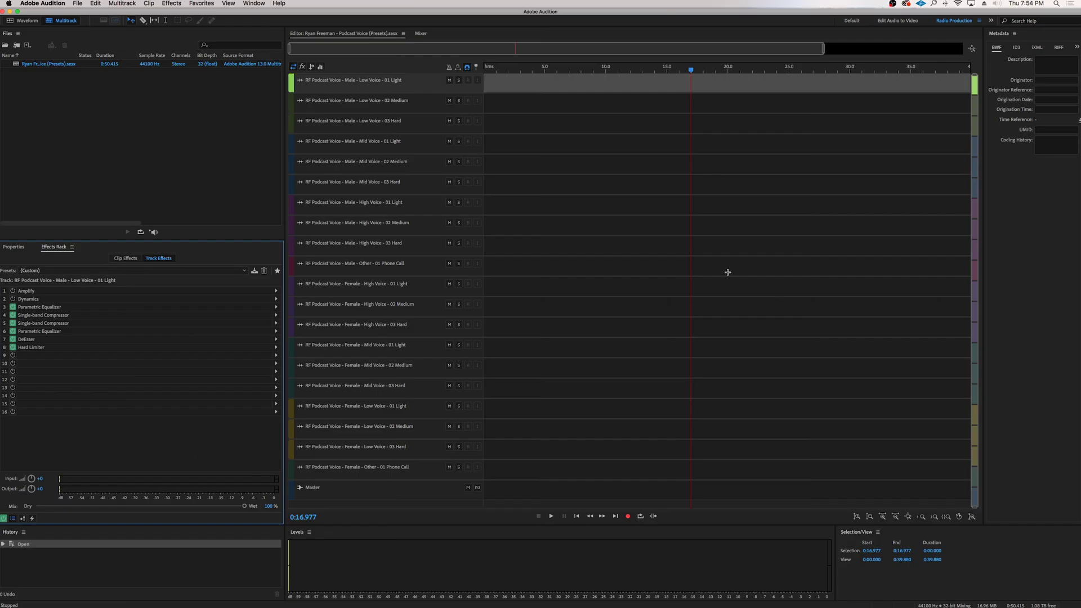
click(254, 3)
click(254, 3)
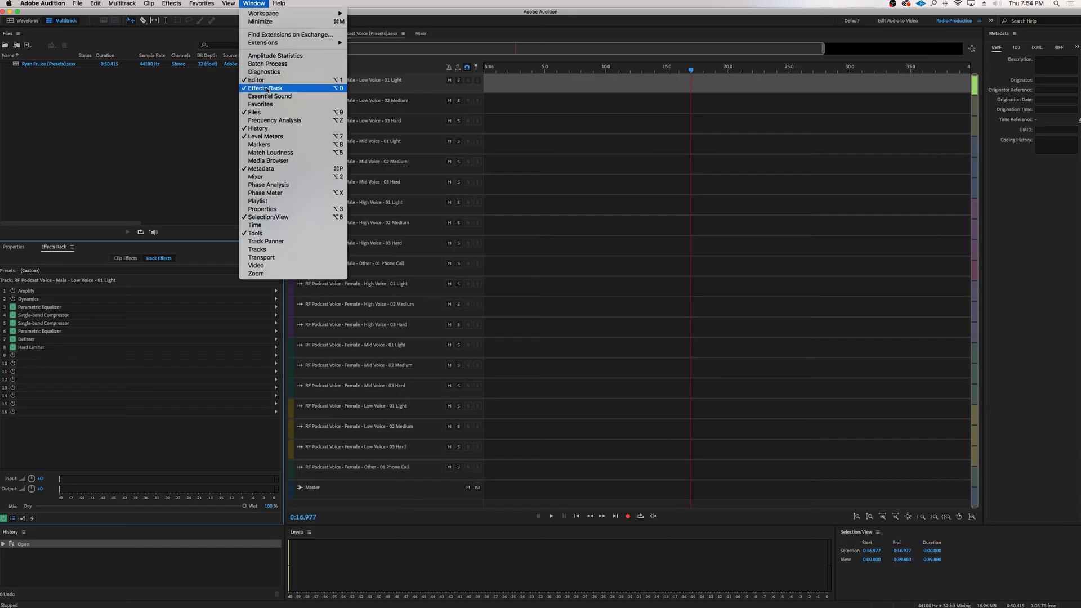
click(288, 89)
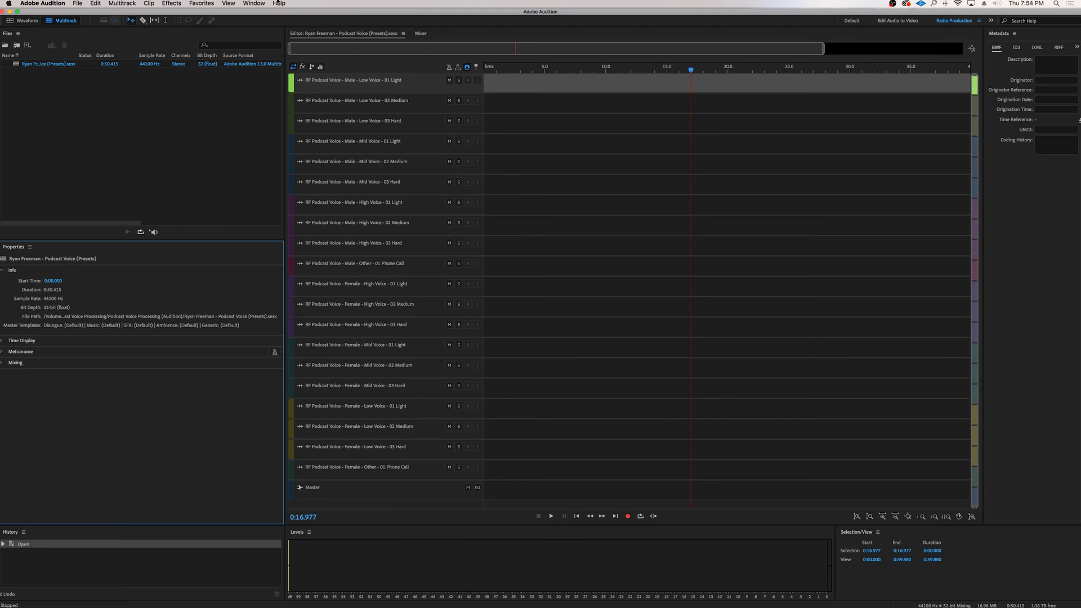
click(251, 5)
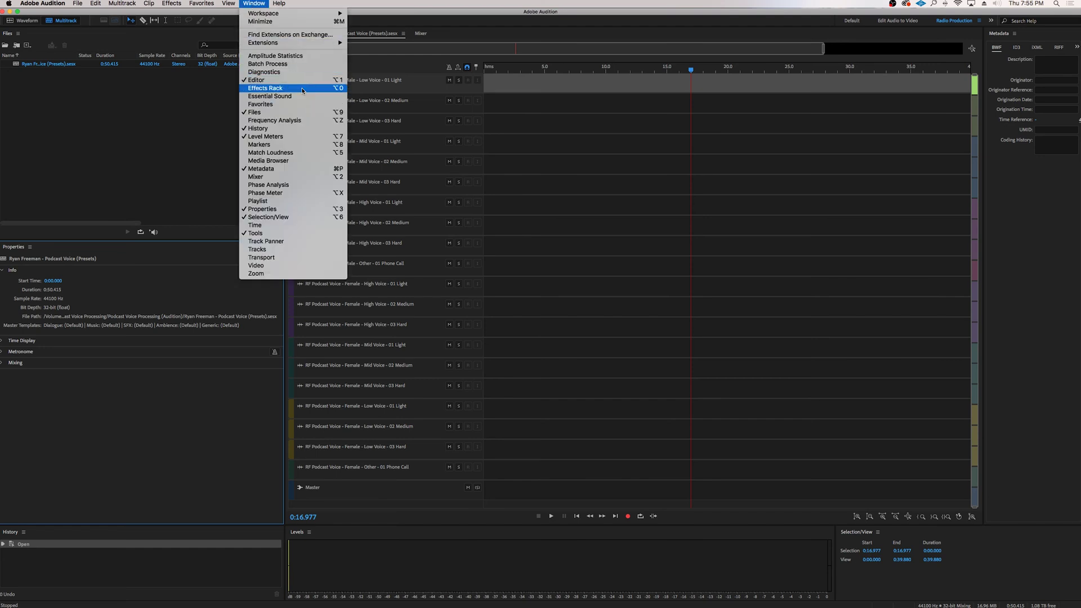
click(294, 90)
click(374, 80)
key(Return)
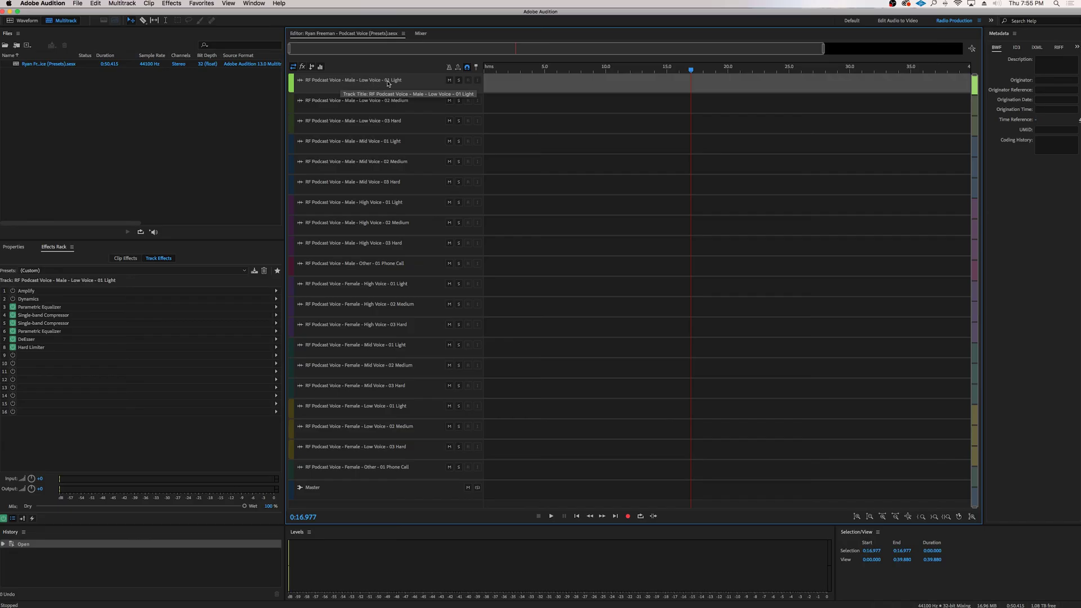
click(388, 81)
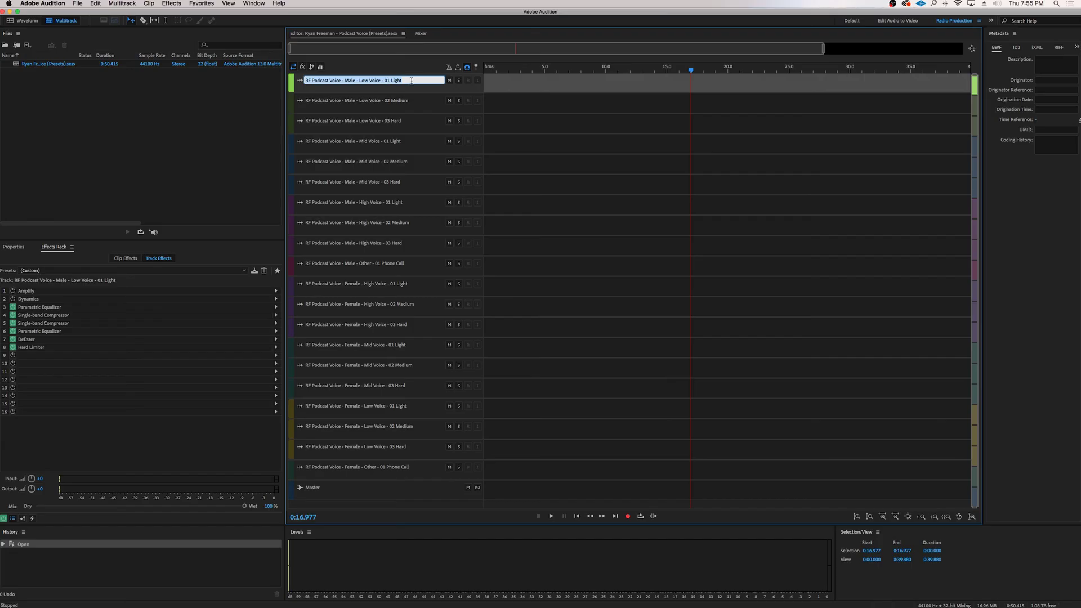
key(Return)
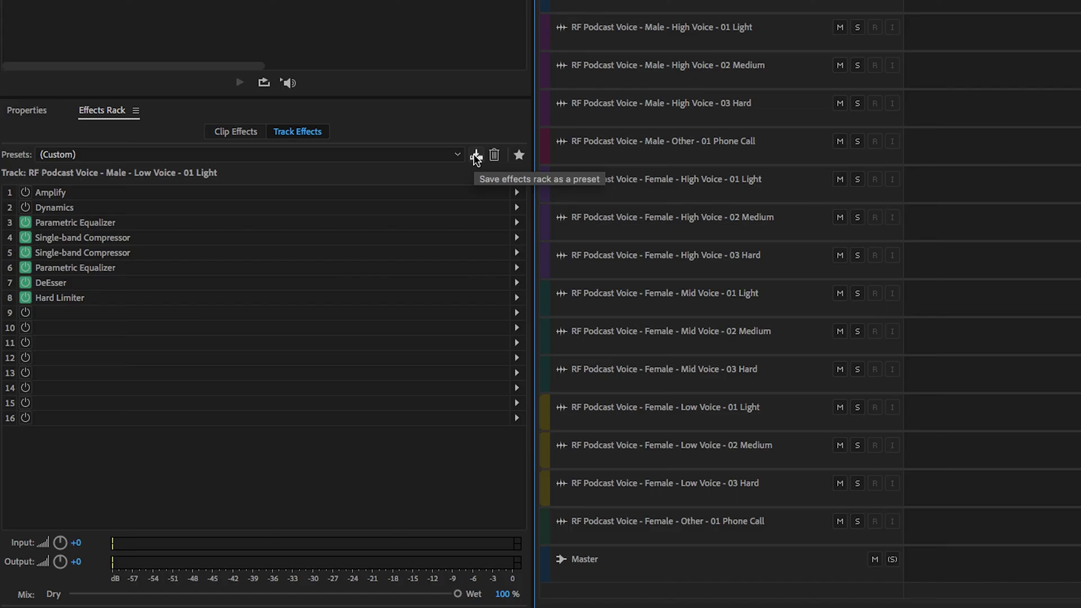
click(475, 156)
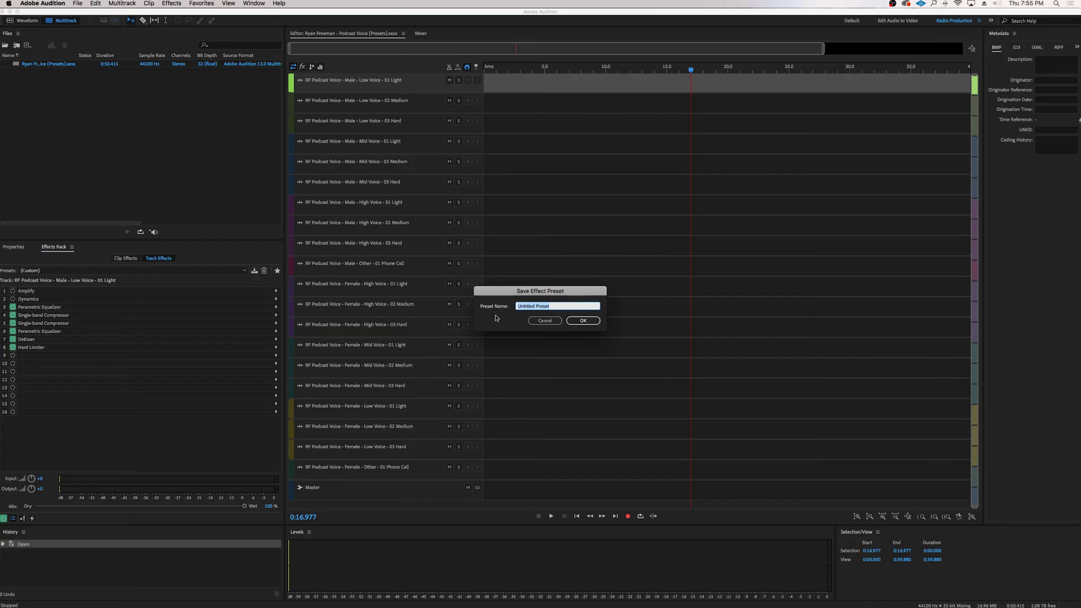
key(super+v)
click(583, 321)
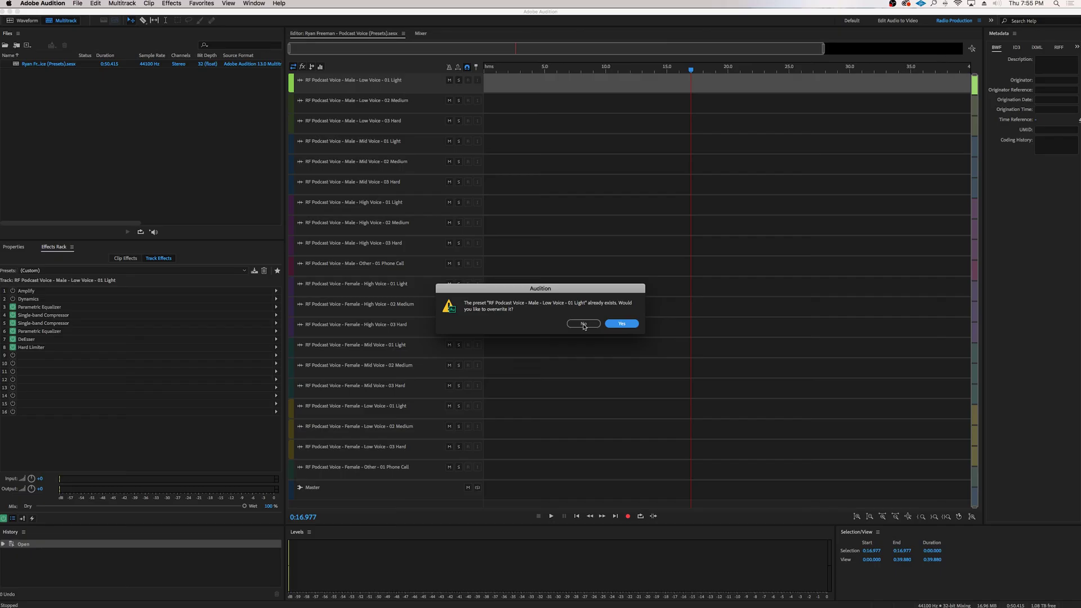
click(583, 325)
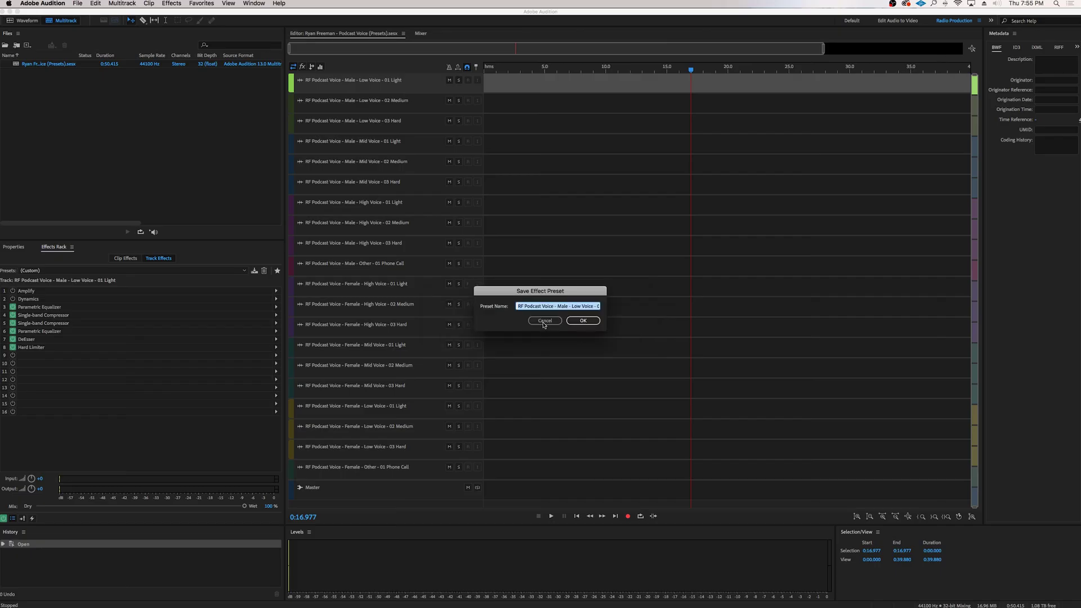
click(543, 323)
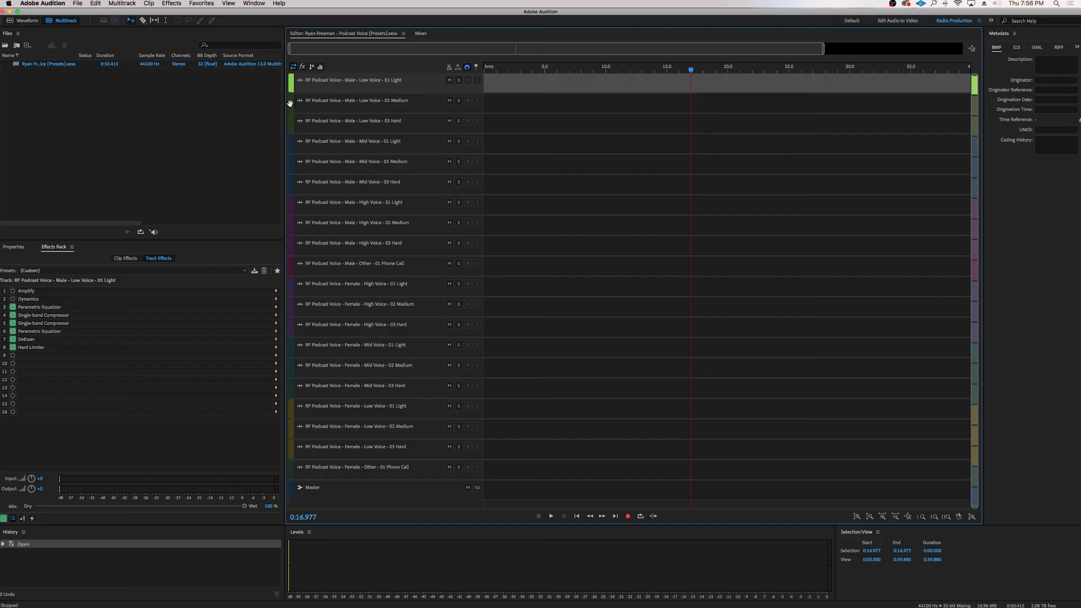
- Show the Male Low Voice 02 Medium track's effects rack and select its full track name
click(290, 102)
click(362, 102)
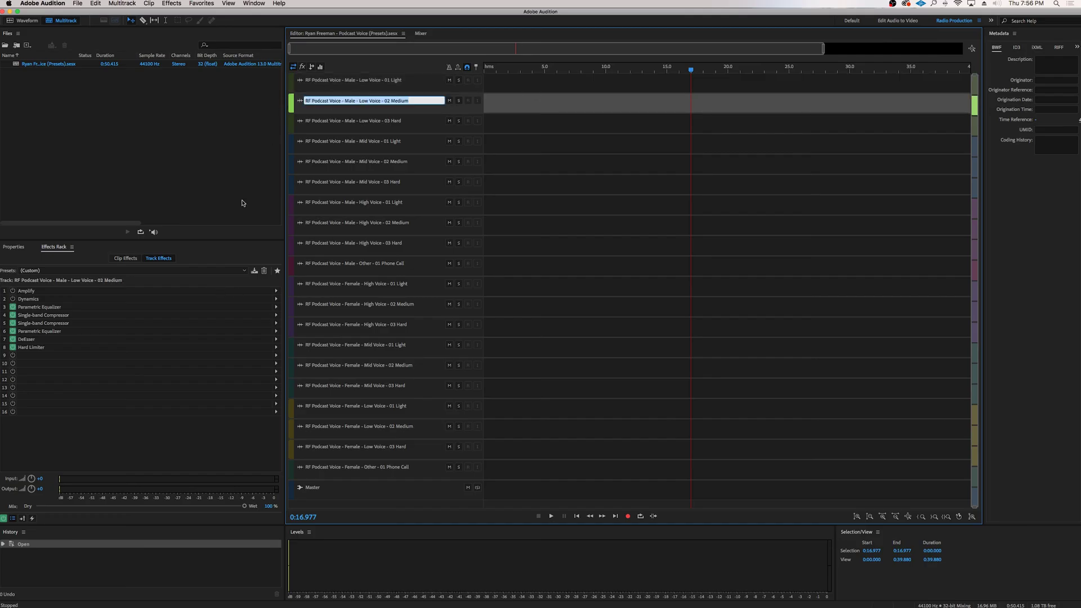
click(248, 282)
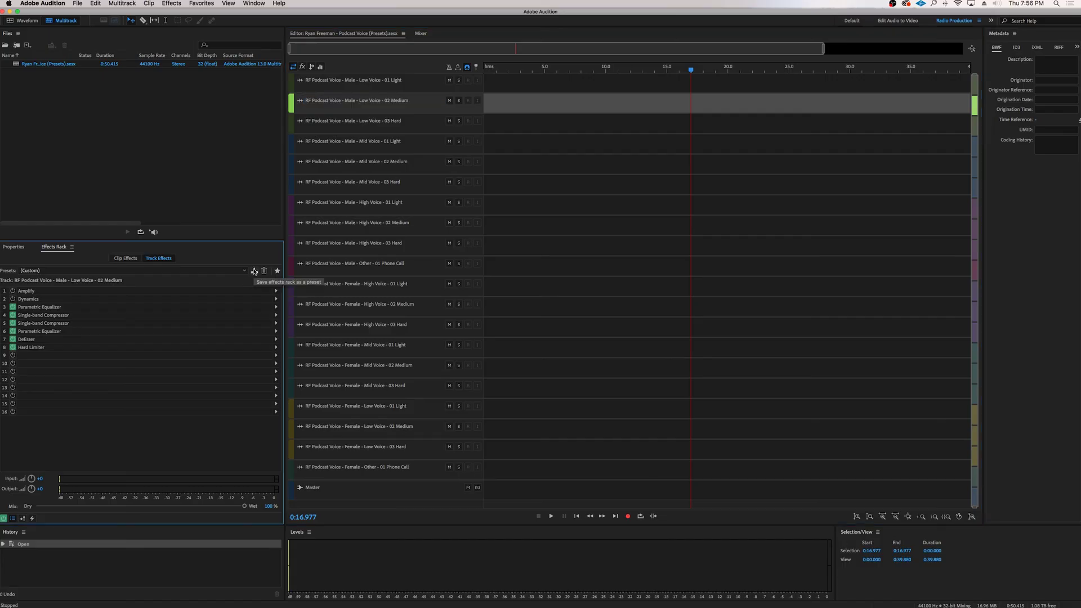
- Start saving the rack as a preset, decline overwriting and cancel, then move to Male Mid Voice 01 Light
click(254, 272)
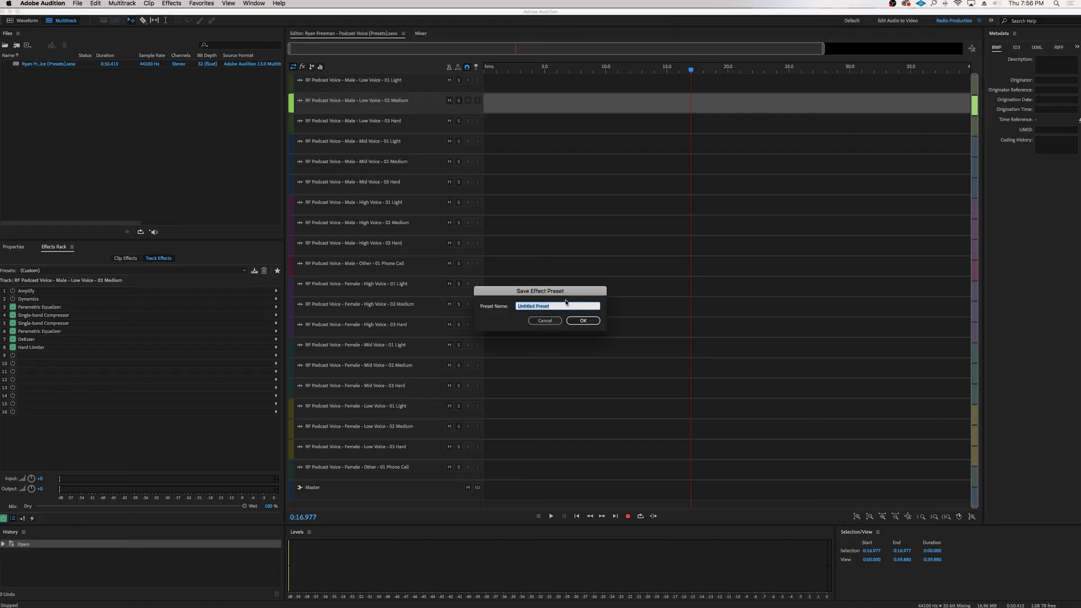
click(580, 321)
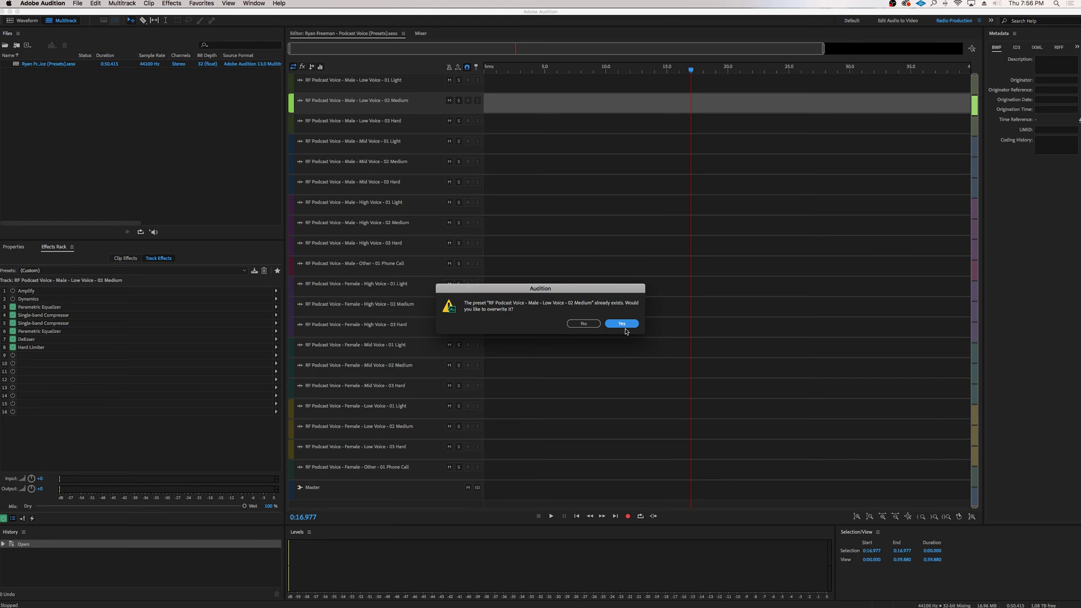
click(581, 324)
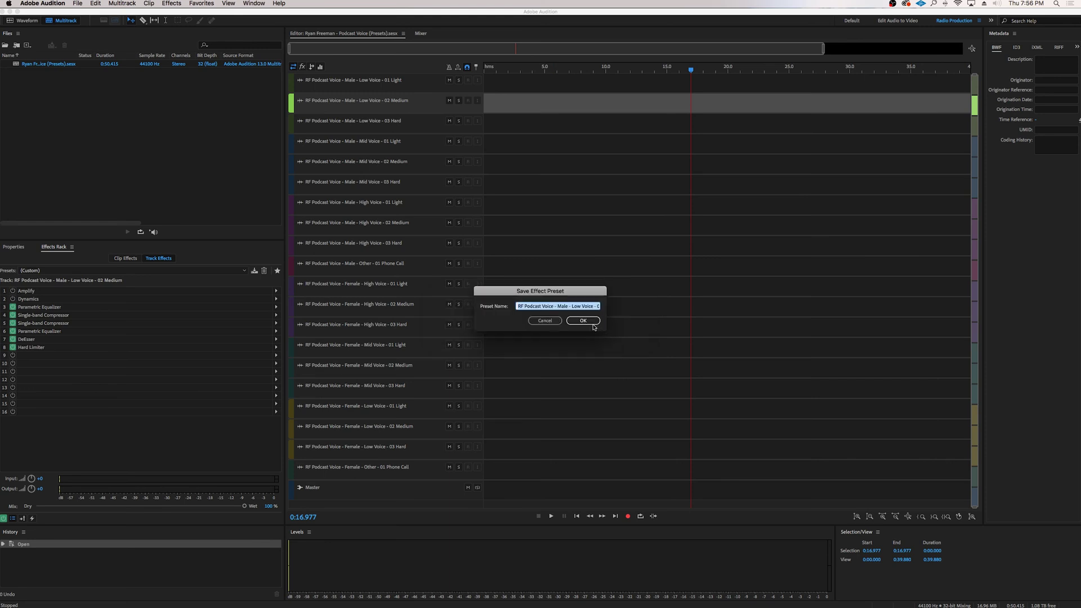
click(547, 323)
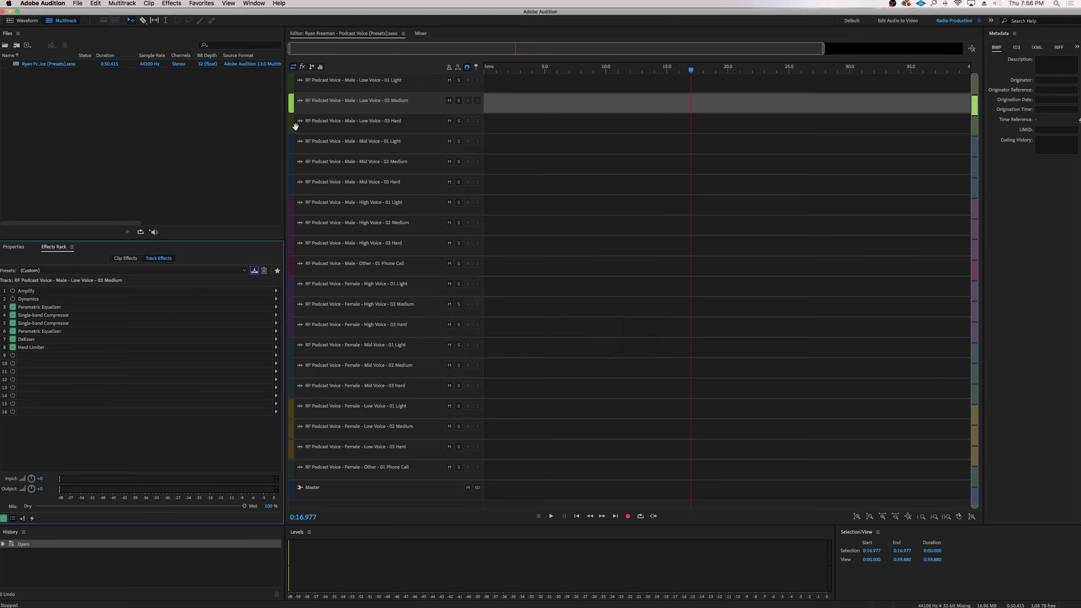
click(293, 128)
click(291, 142)
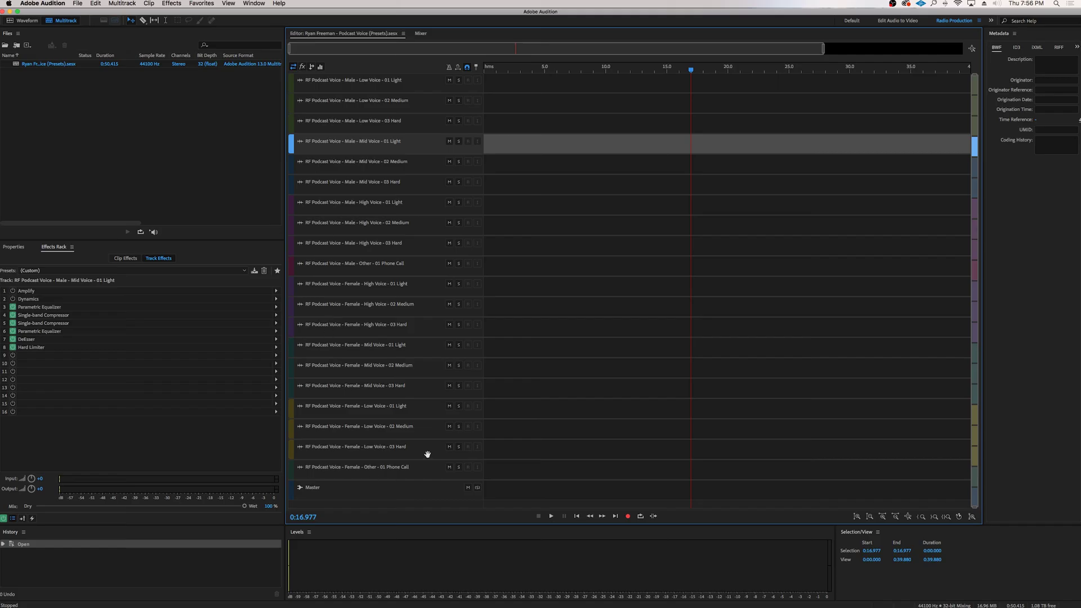
- Scroll the rack presets list to see all RF Podcast Master and RF Podcast Voice presets
click(241, 271)
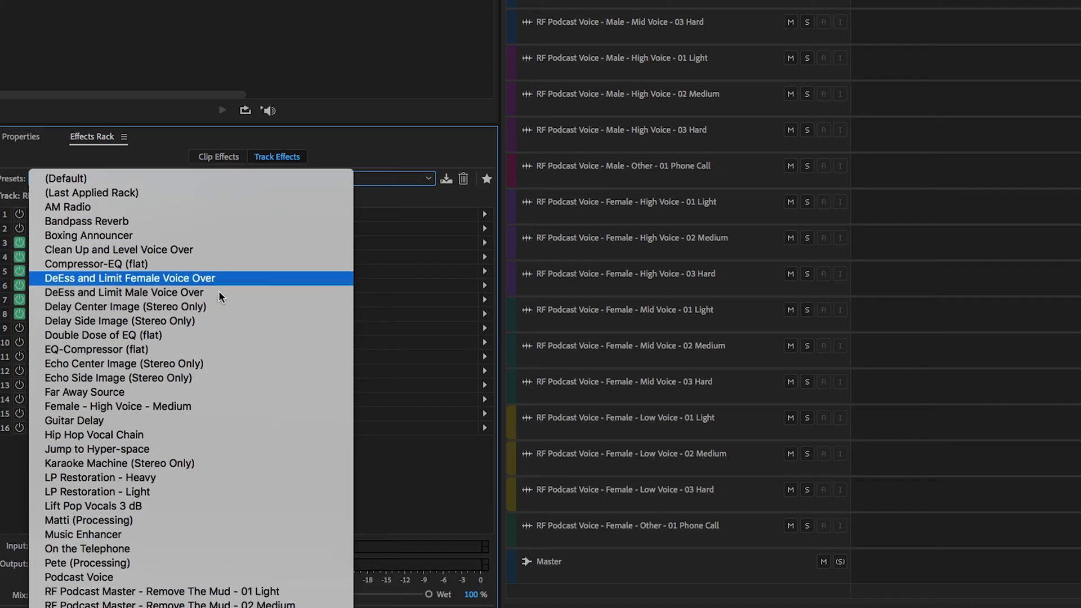
scroll(219, 292, down, 10)
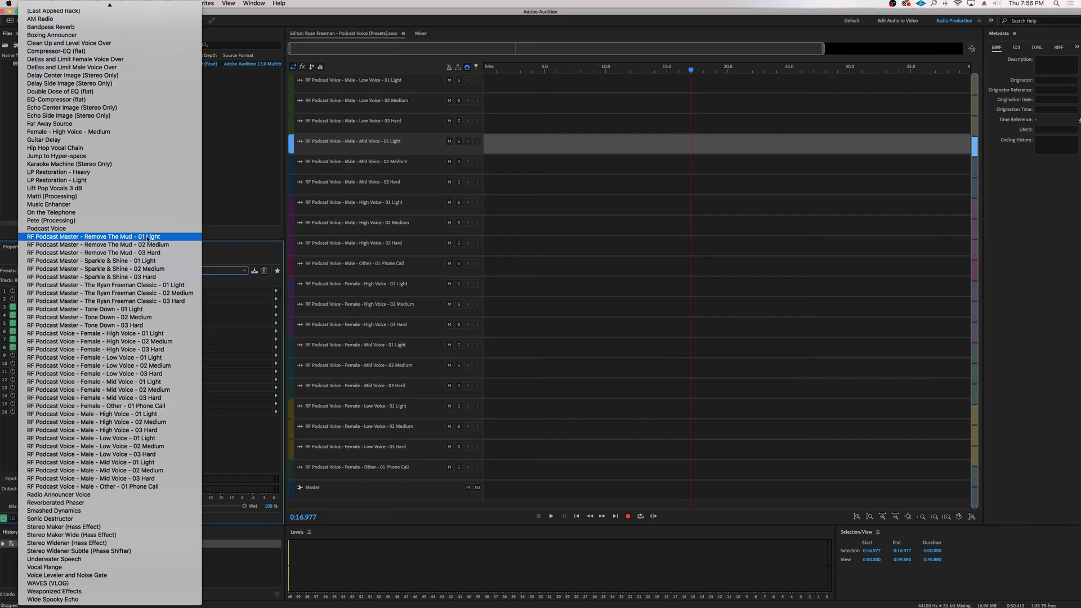
- Close the presets list, select Male High Voice 02 Medium, and cancel the Save Effect Preset dialog
click(258, 254)
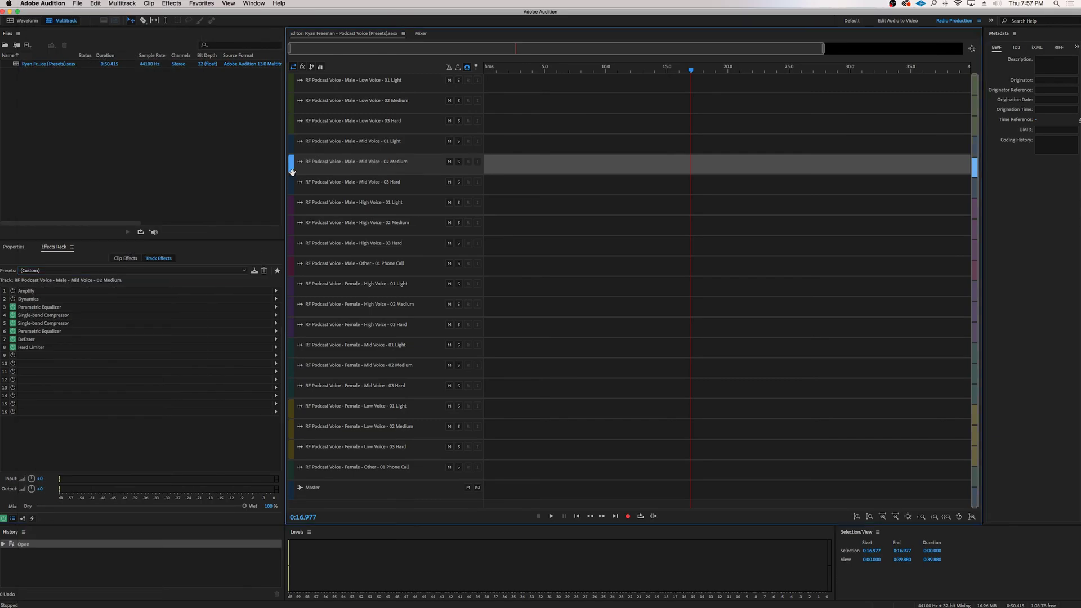
click(291, 188)
click(291, 204)
click(294, 234)
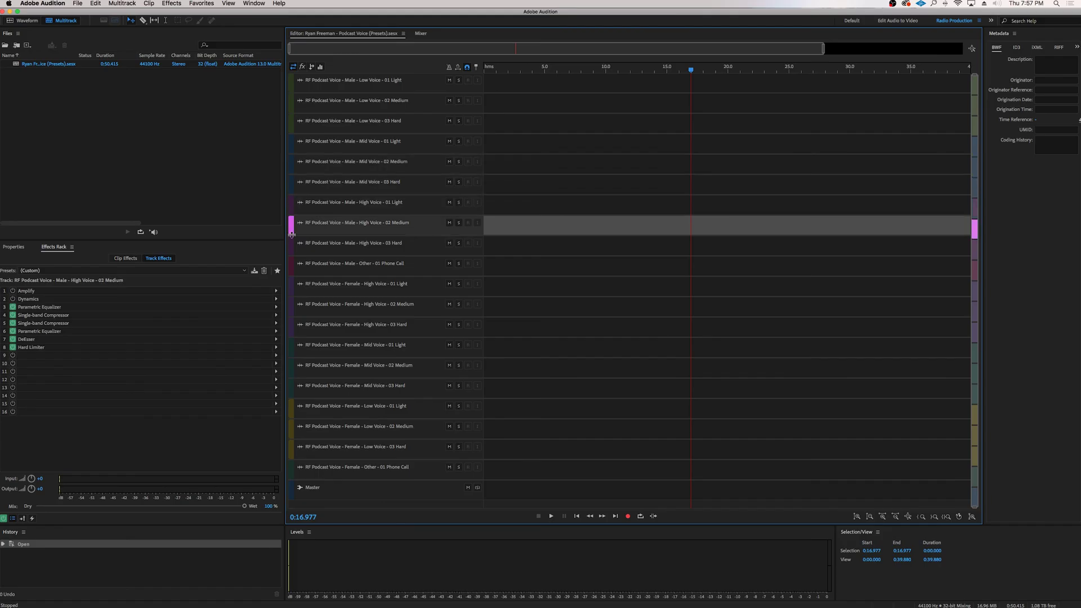
click(255, 270)
click(551, 321)
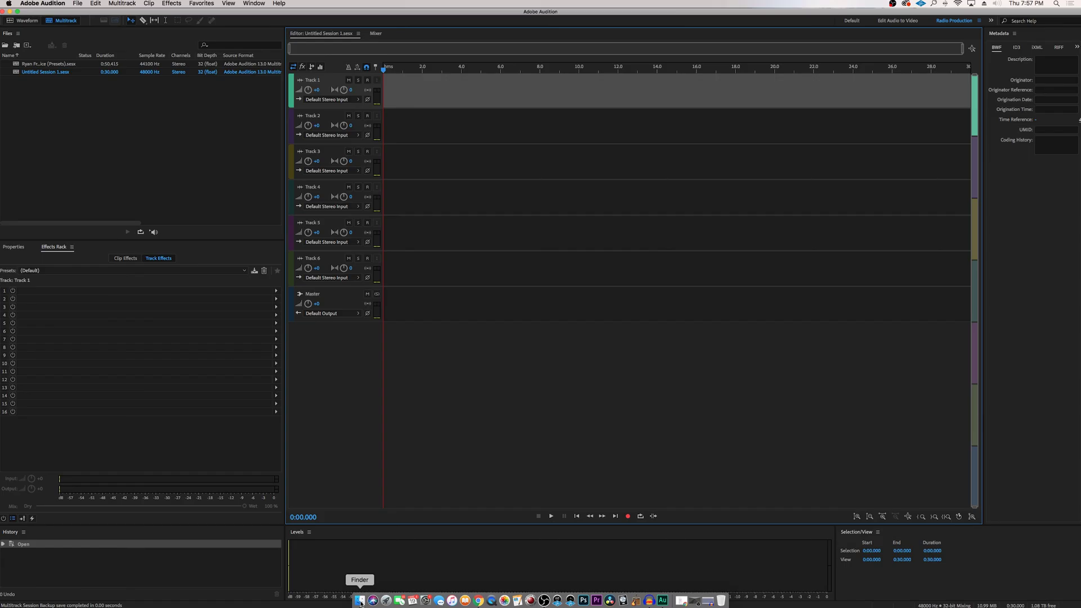
- Drag Male Voice (Peak Volume at -12db).mp3 from Finder's DEMOS folder onto Track 1
click(363, 599)
drag(484, 43, 433, 222)
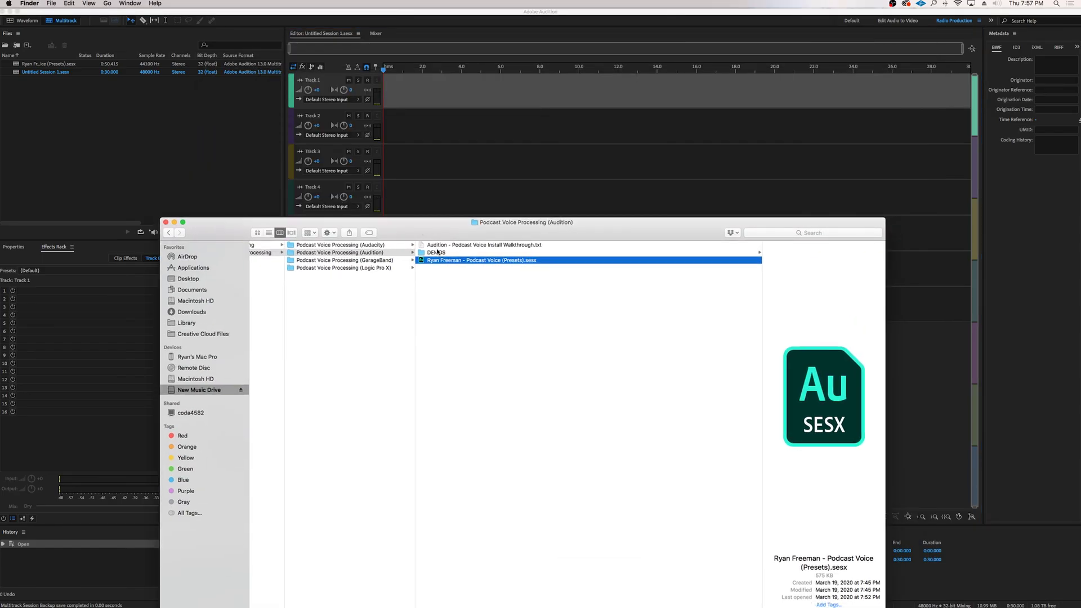
click(439, 253)
drag(572, 253, 379, 95)
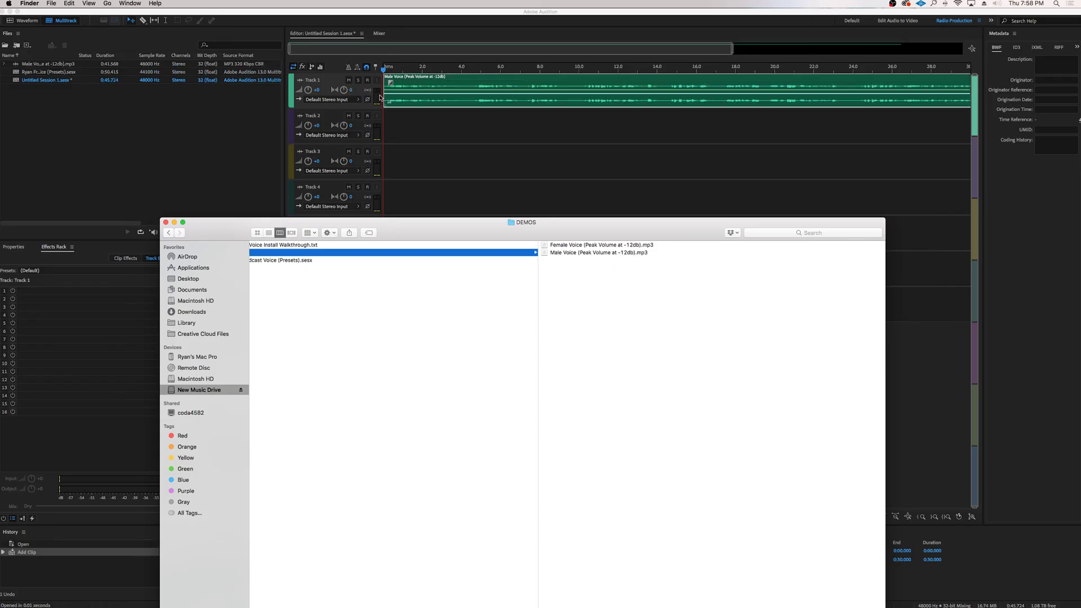
click(453, 125)
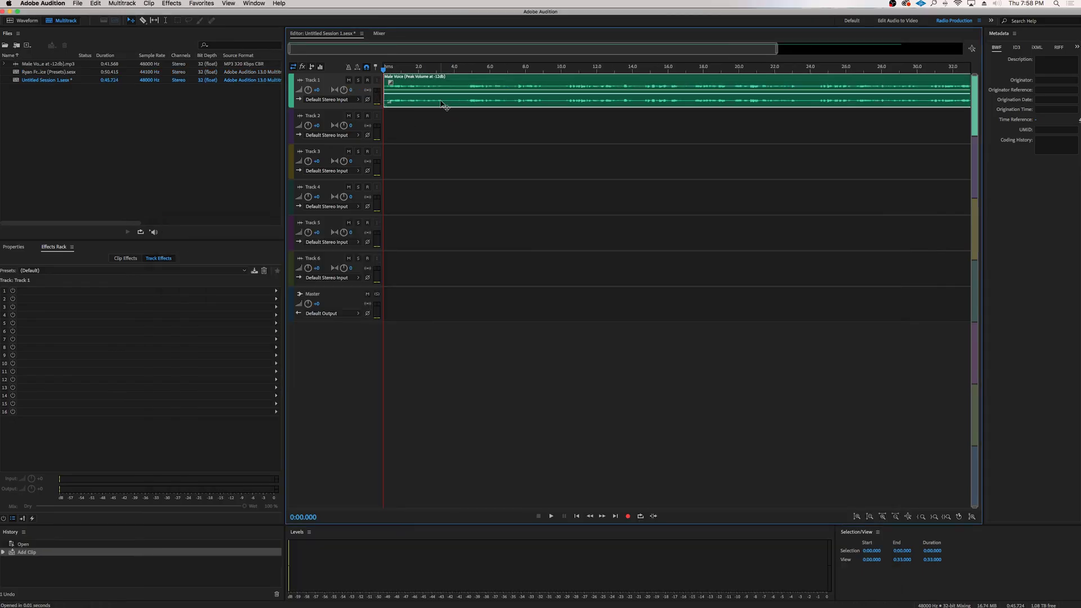
- Play the raw Male Voice clip from its start to 0:09.761, then open the Window menu
scroll(451, 101, down, 2)
scroll(496, 129, up, 4)
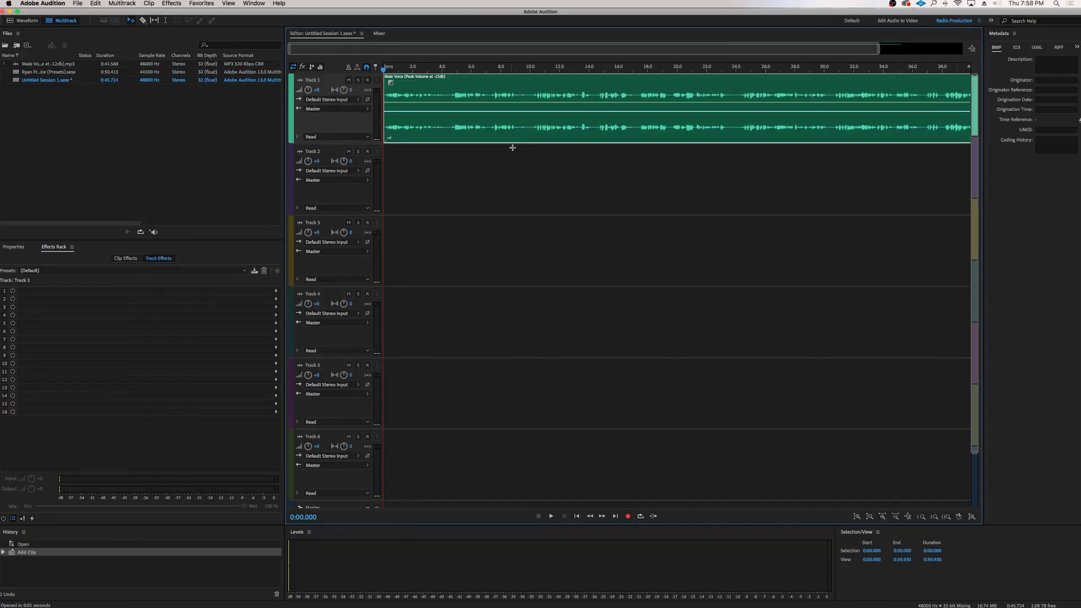
scroll(511, 152, down, 1)
key(space)
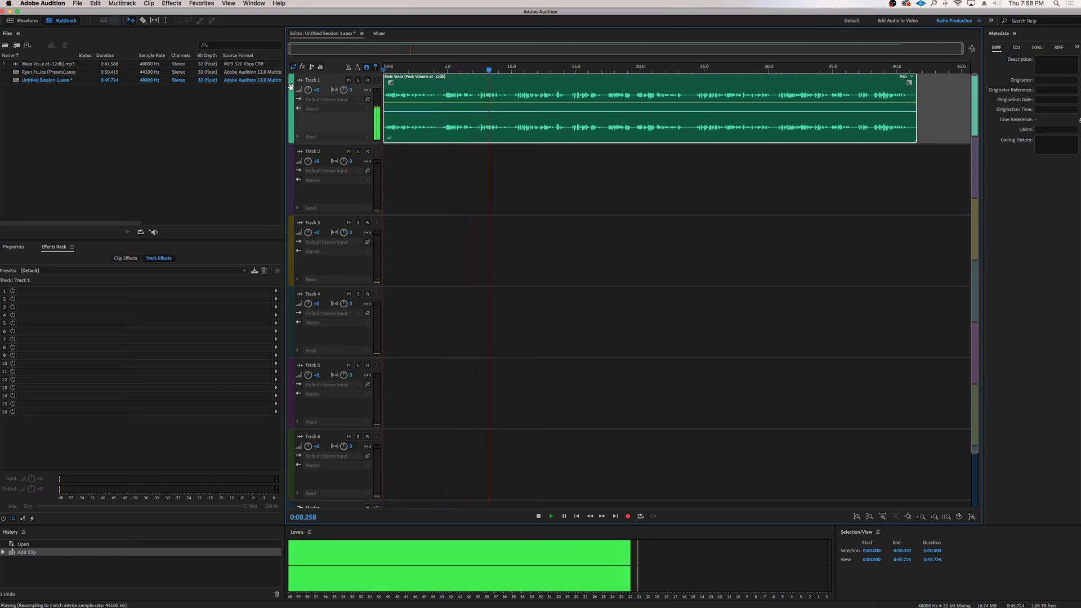
key(space)
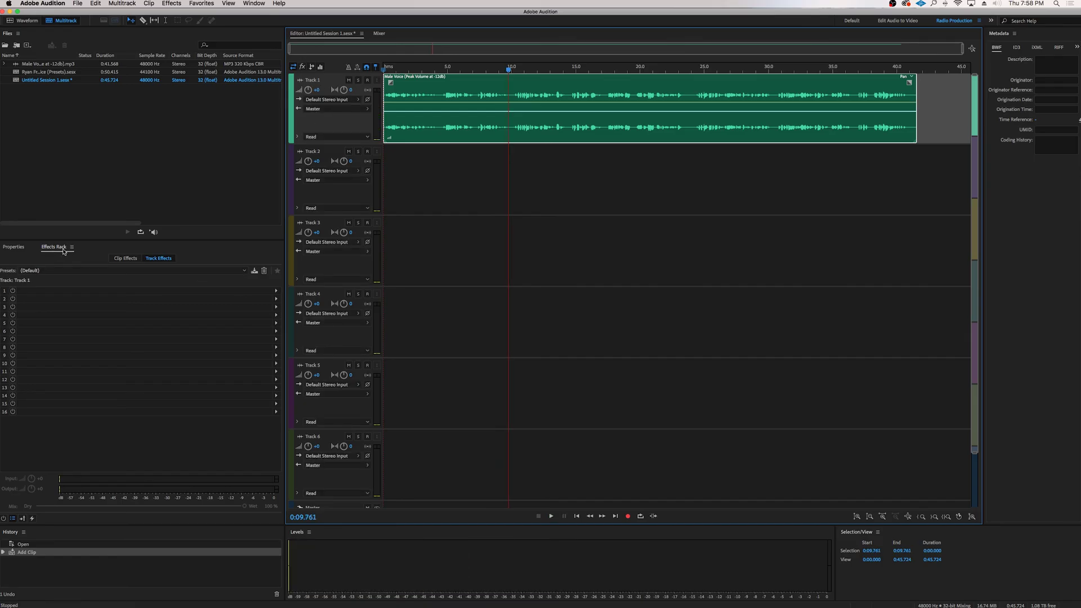
click(252, 4)
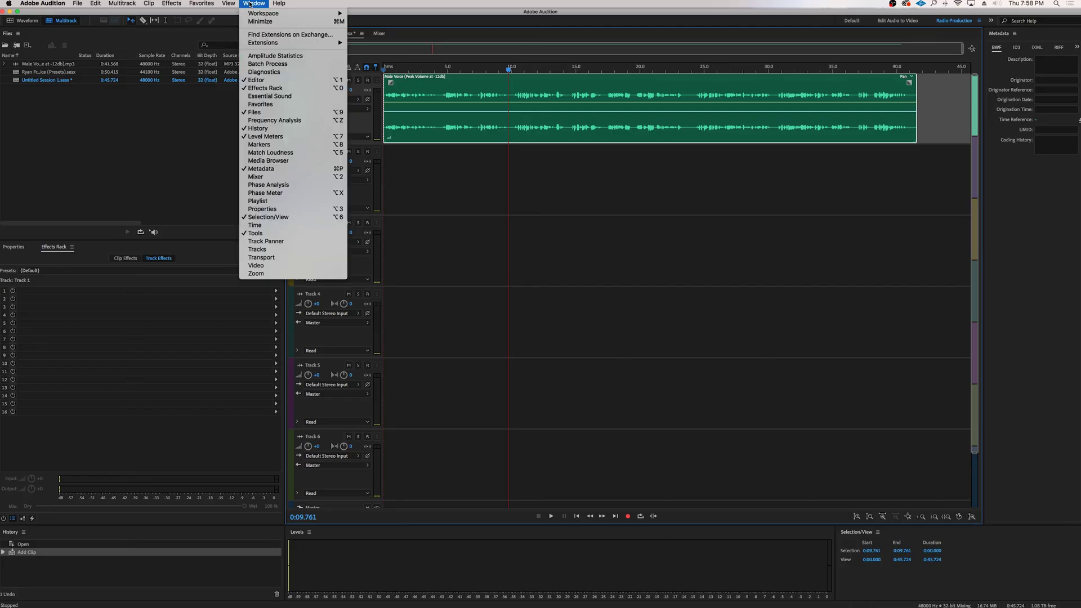
- Dismiss the Window menu and apply the RF Podcast Voice - Male - Mid Voice - 02 Medium rack preset
click(147, 158)
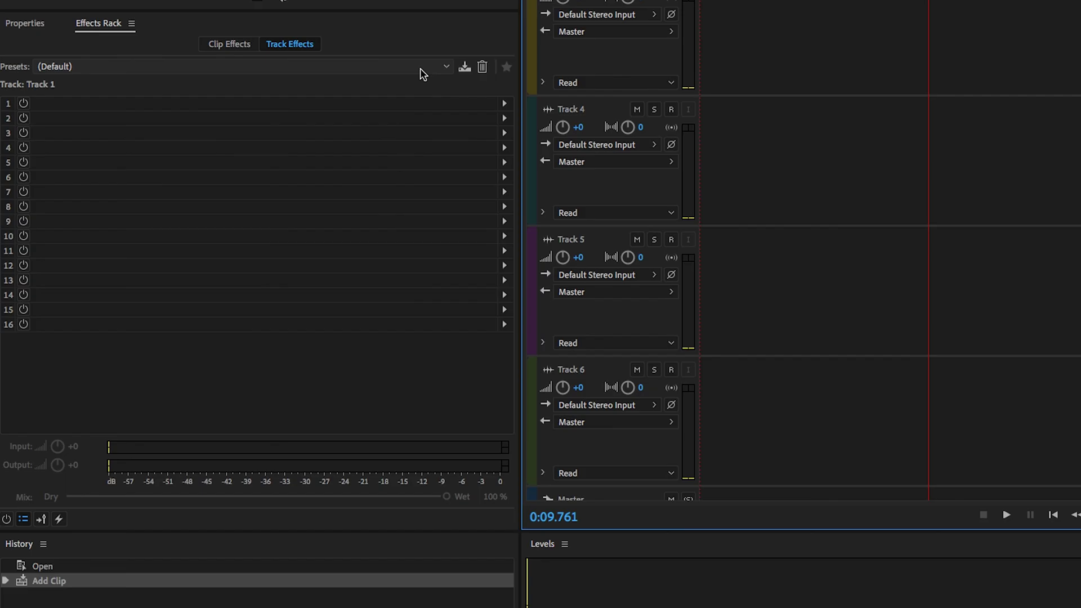
click(445, 68)
scroll(269, 264, down, 15)
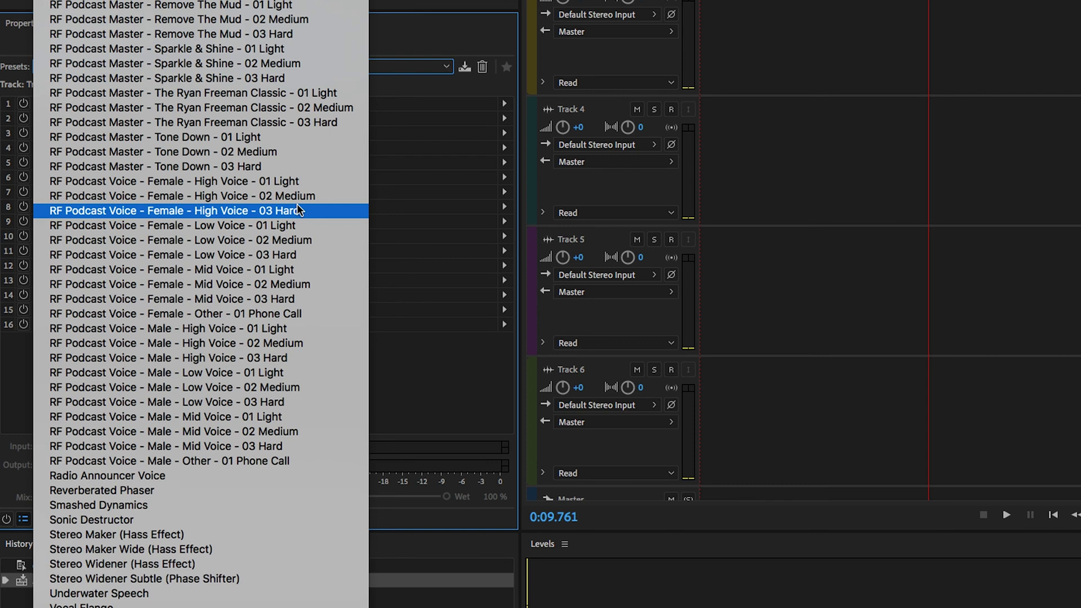
scroll(300, 197, up, 1)
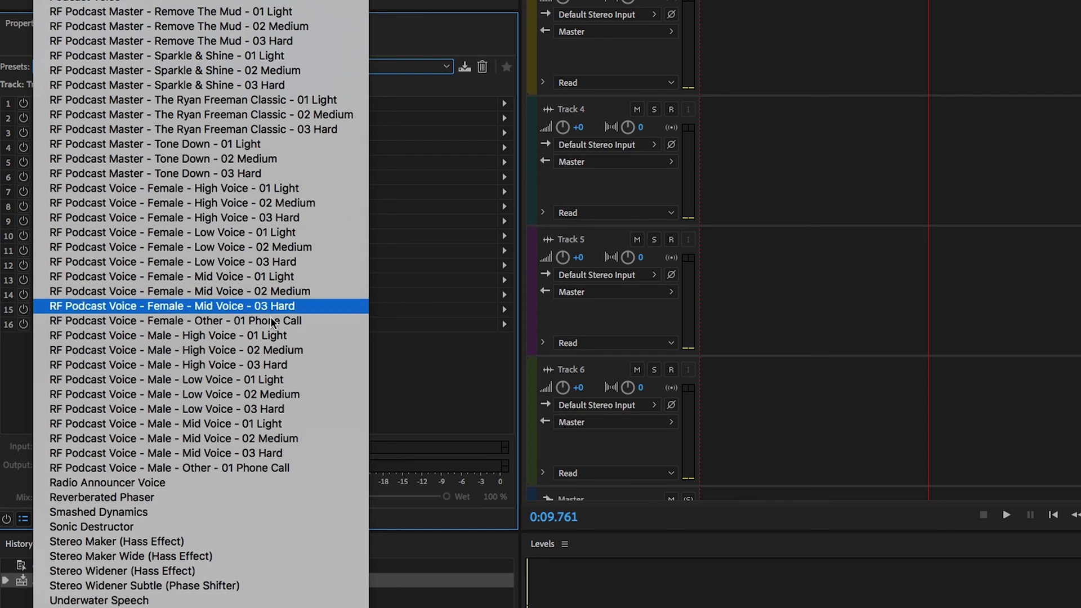
click(286, 438)
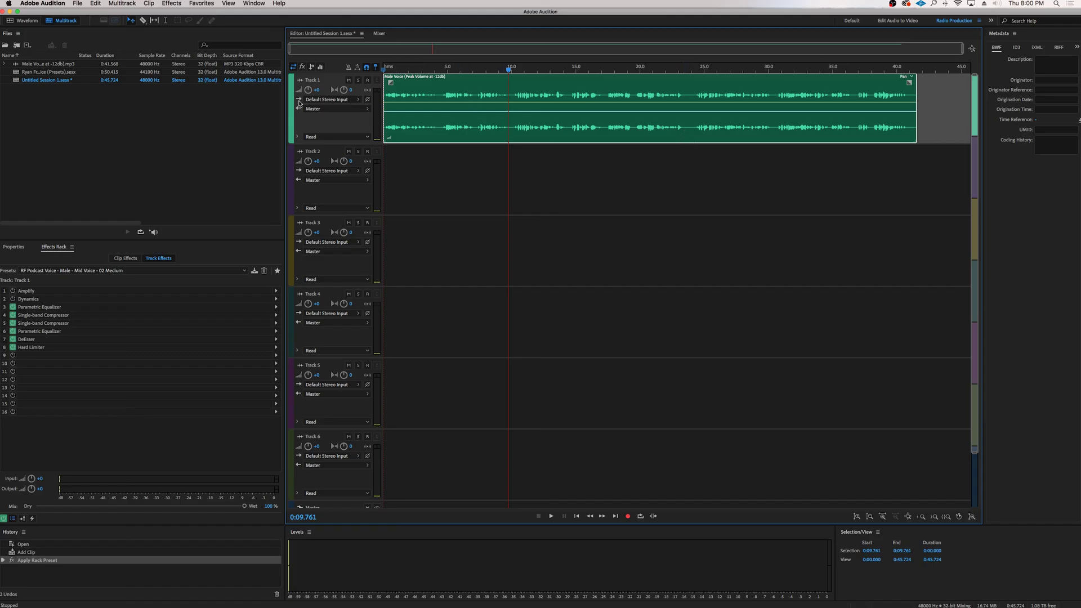
- Bypass the rack effects after Dynamics, enable Amplify and audition it during playback
click(12, 307)
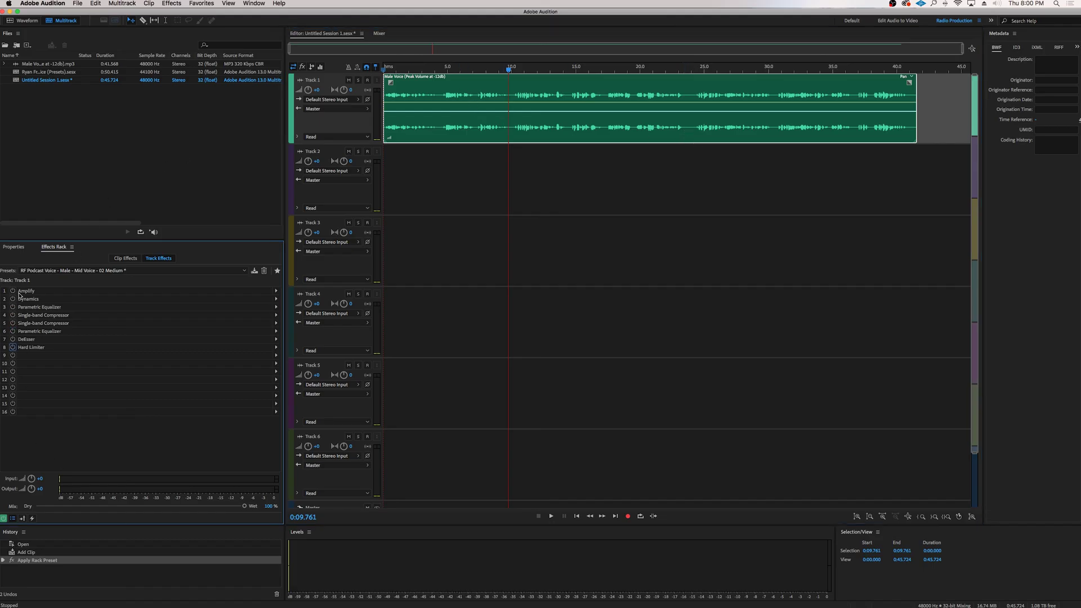
click(12, 291)
double_click(23, 292)
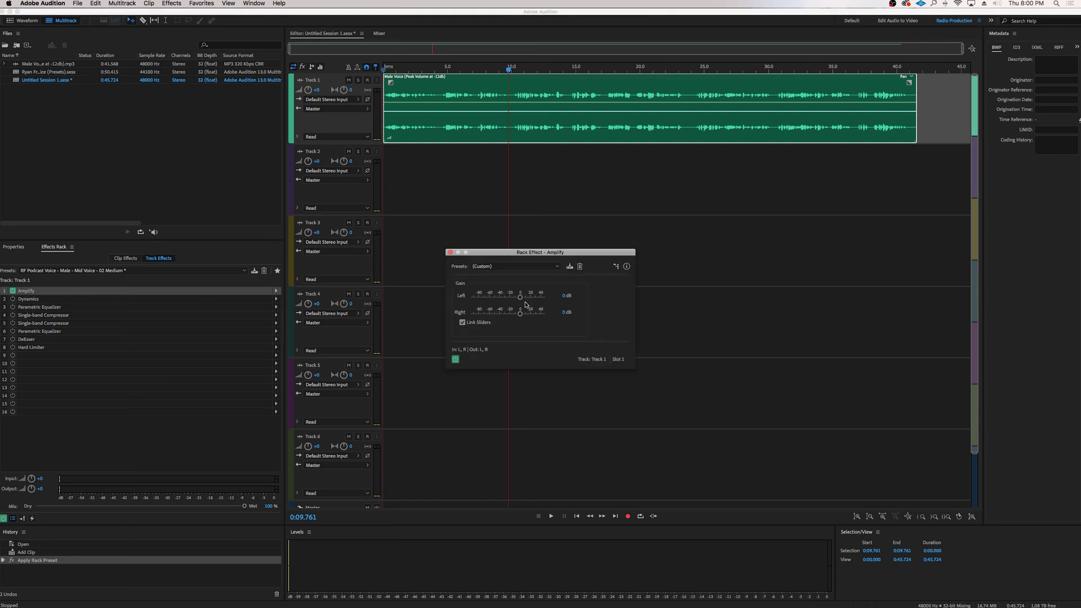
key(space)
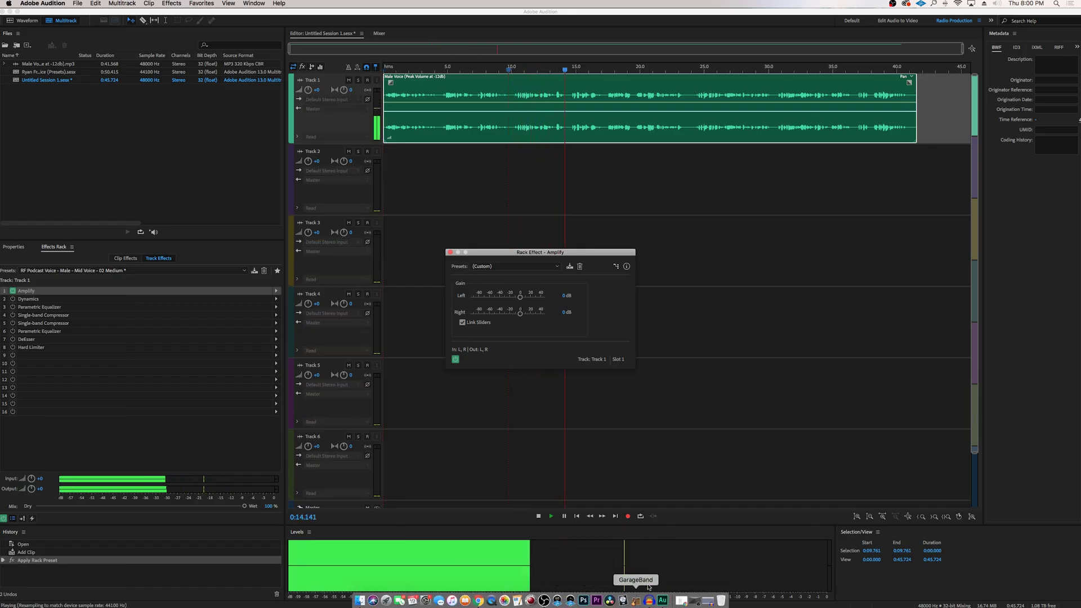
key(space)
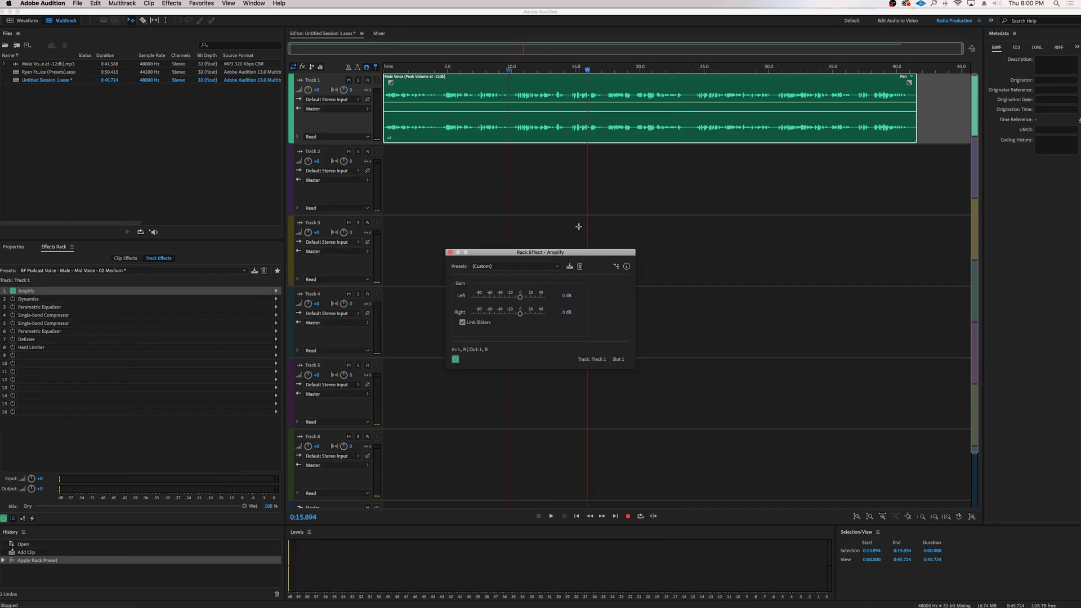
click(450, 253)
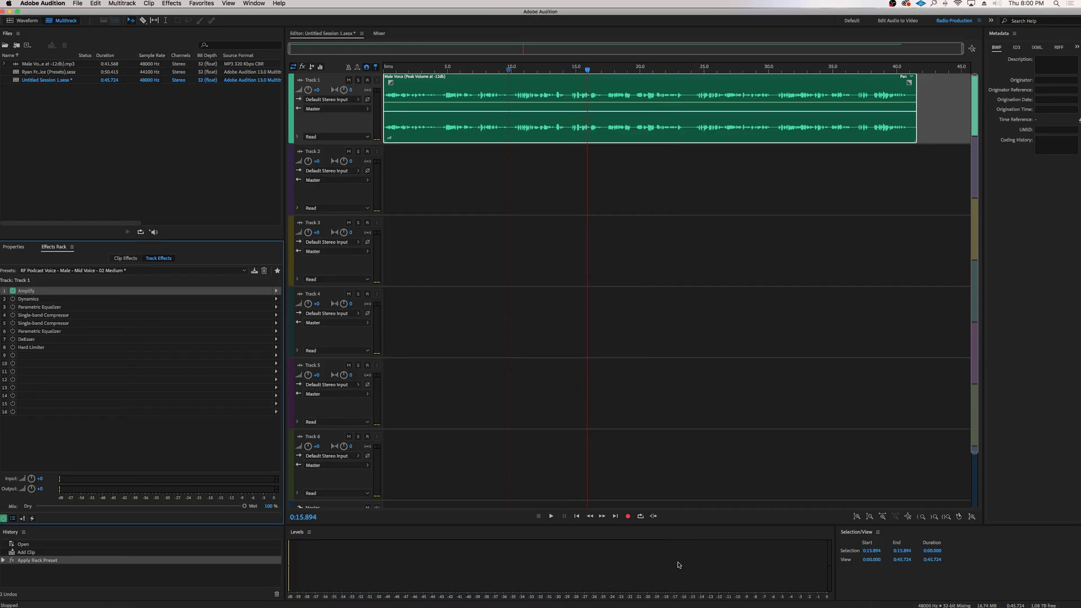
- Bypass the Dynamics effect from its settings window, leaving only Amplify active
double_click(26, 299)
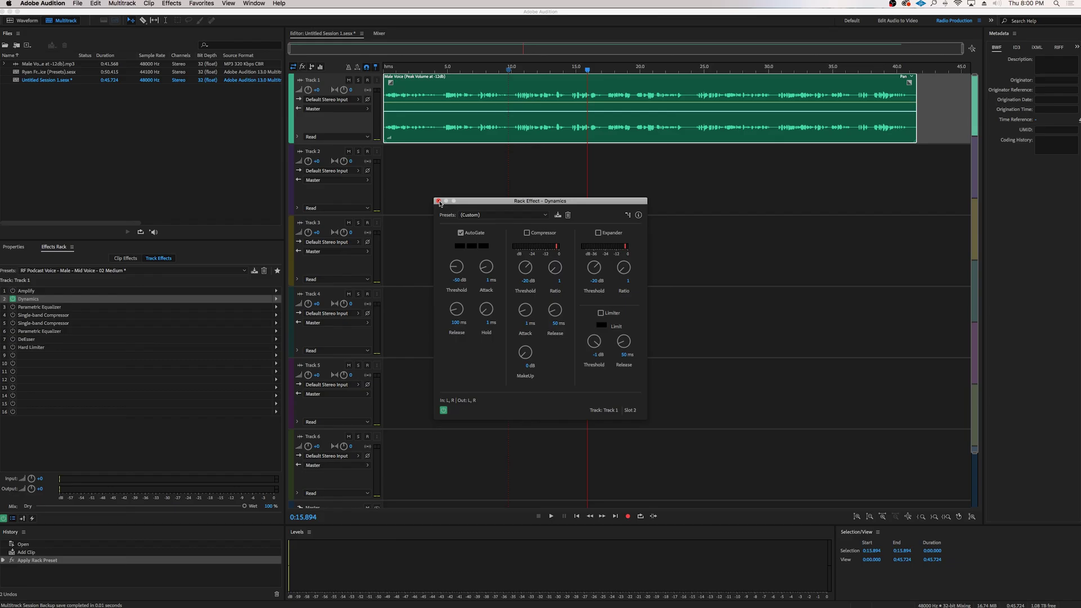
click(13, 300)
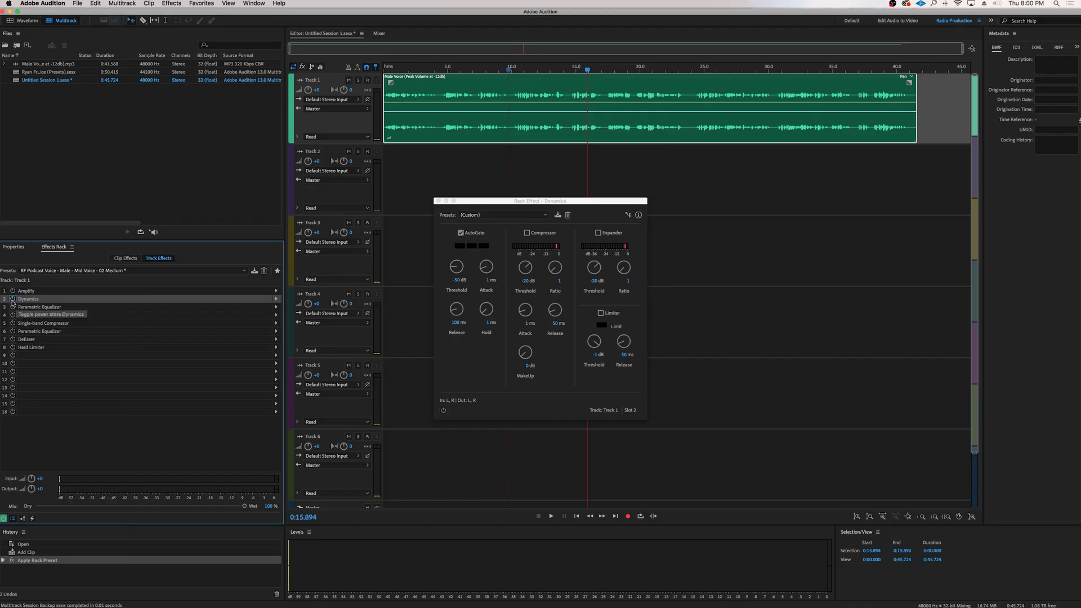
click(438, 201)
scroll(618, 144, up, 5)
scroll(641, 131, up, 1)
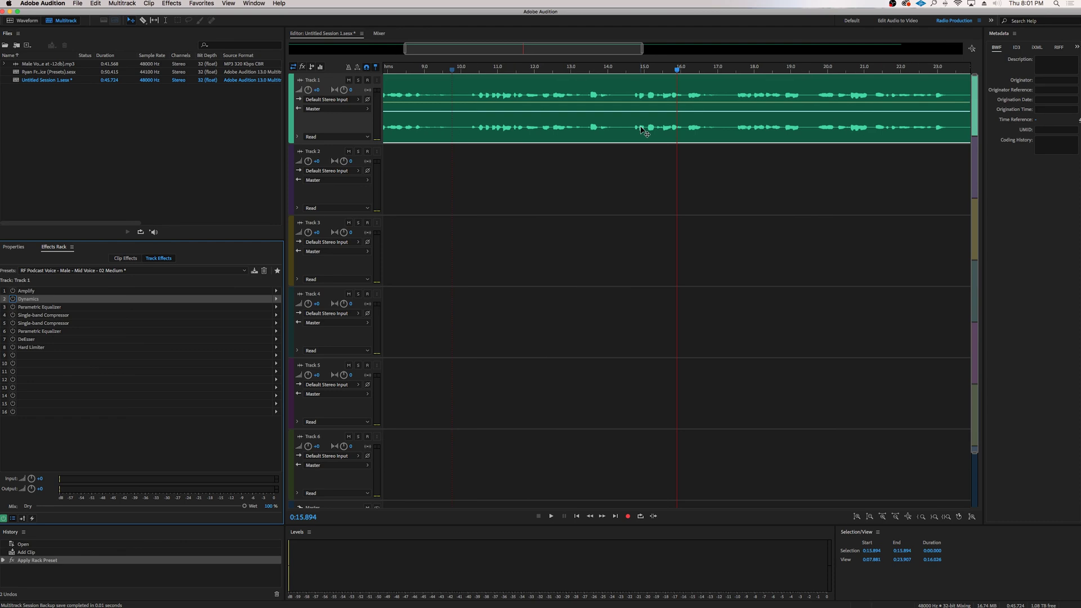
- Zoom out to the whole session and play Track 1 from about 9.9 s with effects bypassed
key(backslash)
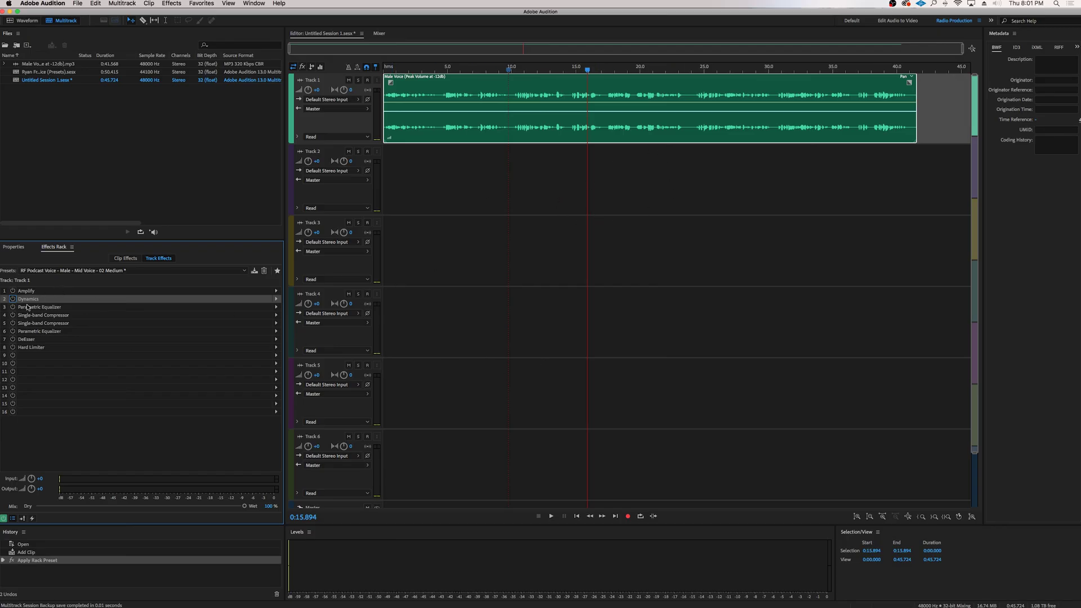
click(524, 70)
click(511, 70)
key(space)
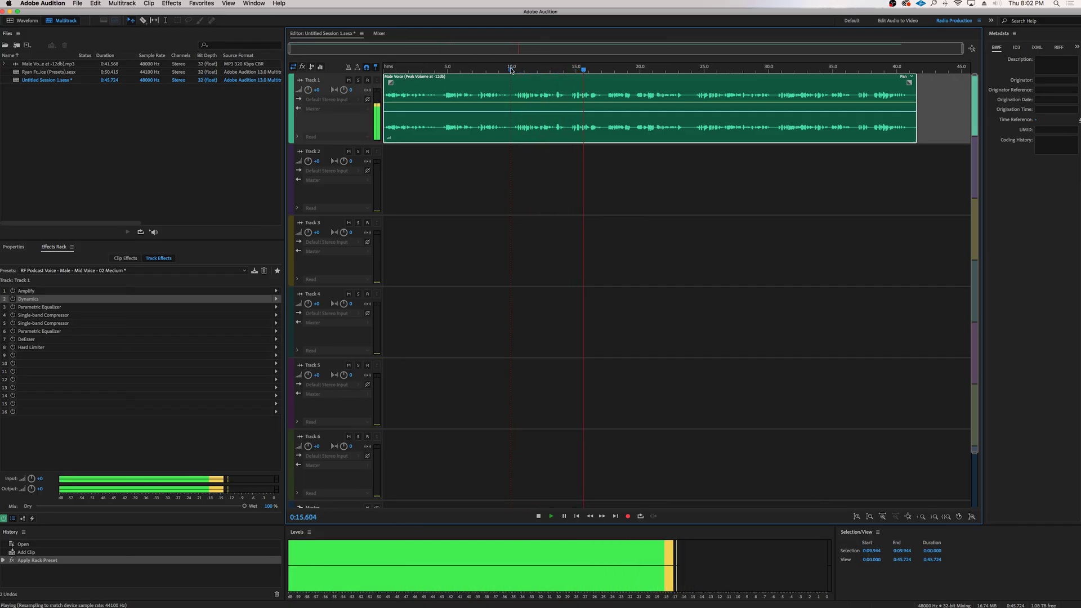
key(space)
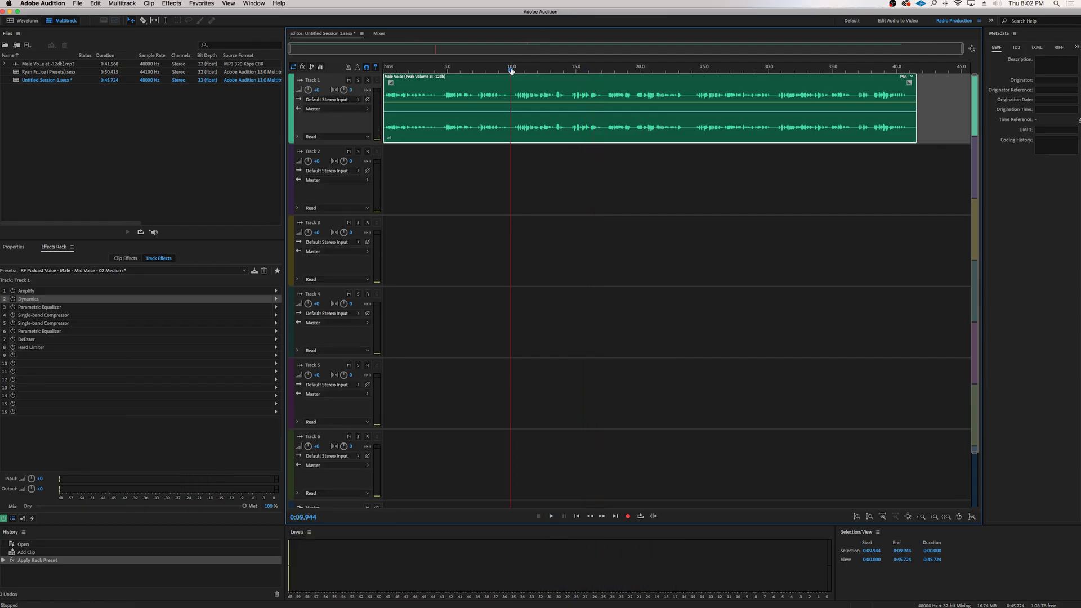
- Turn the bypassed rack effects back on, replay to compare, and bring up the rack presets list
drag(13, 307, 12, 347)
key(space)
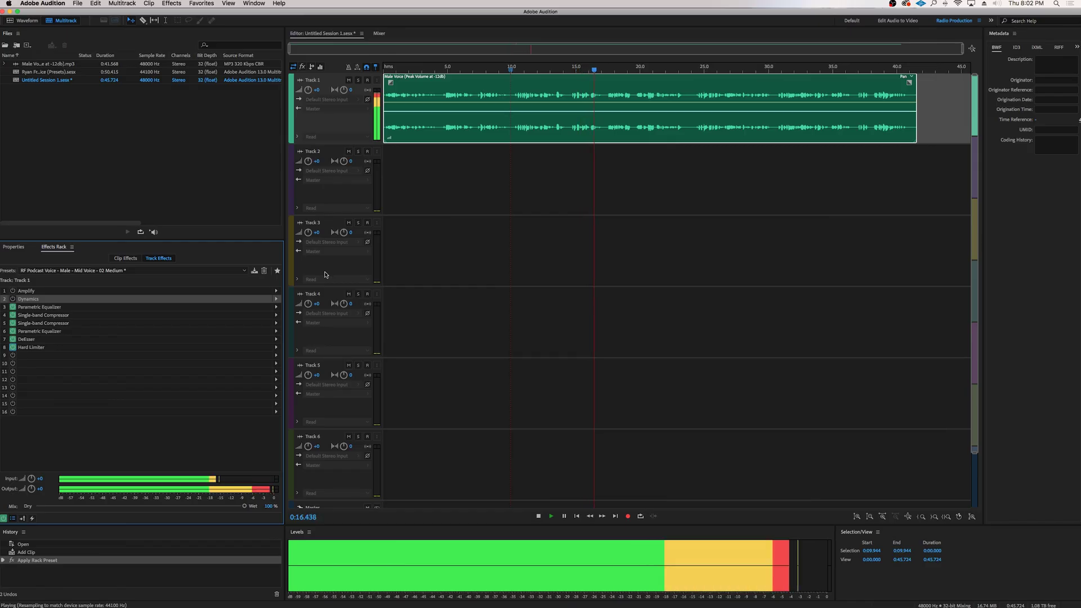
key(space)
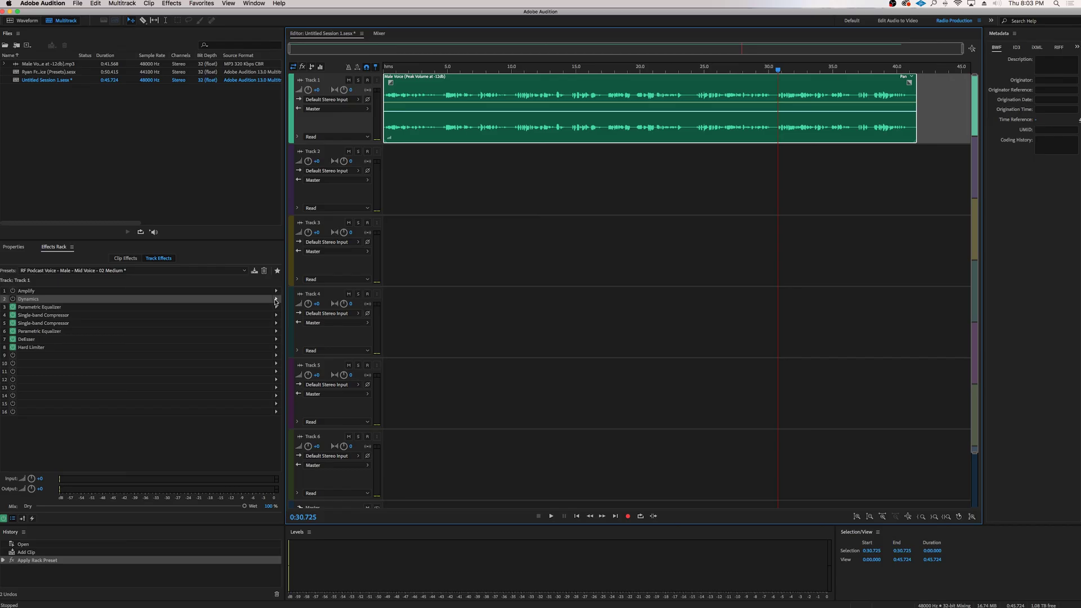
click(192, 271)
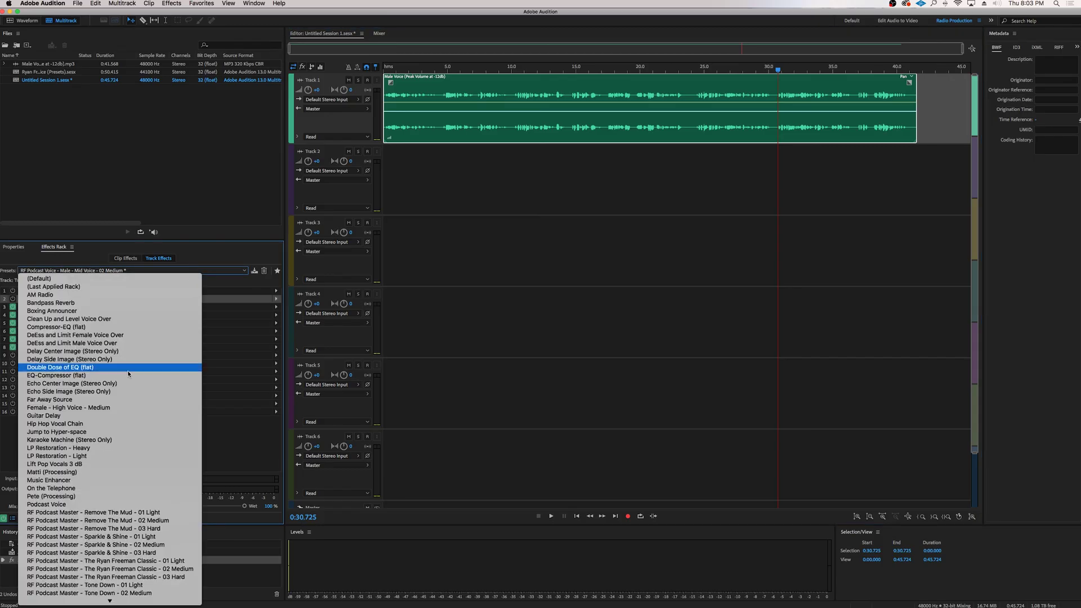